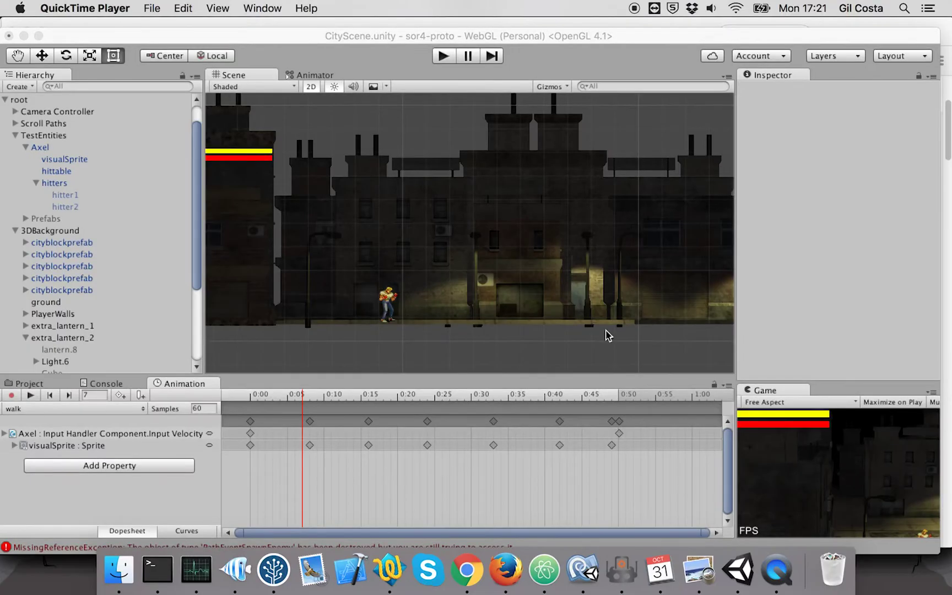
Switch the scene view from 2D to 3D perspective and view Axel's flat sprite up close from the side
click(310, 87)
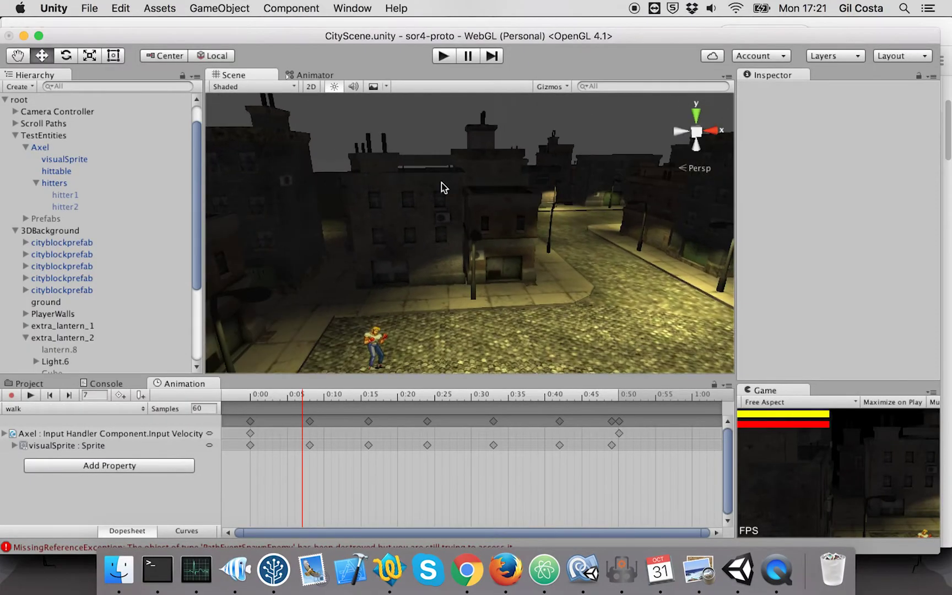
alt+drag(660, 237, 596, 242)
middle_drag(596, 241, 396, 231)
scroll(276, 318, up, 4)
scroll(396, 231, up, 4)
right_drag(398, 230, 409, 202)
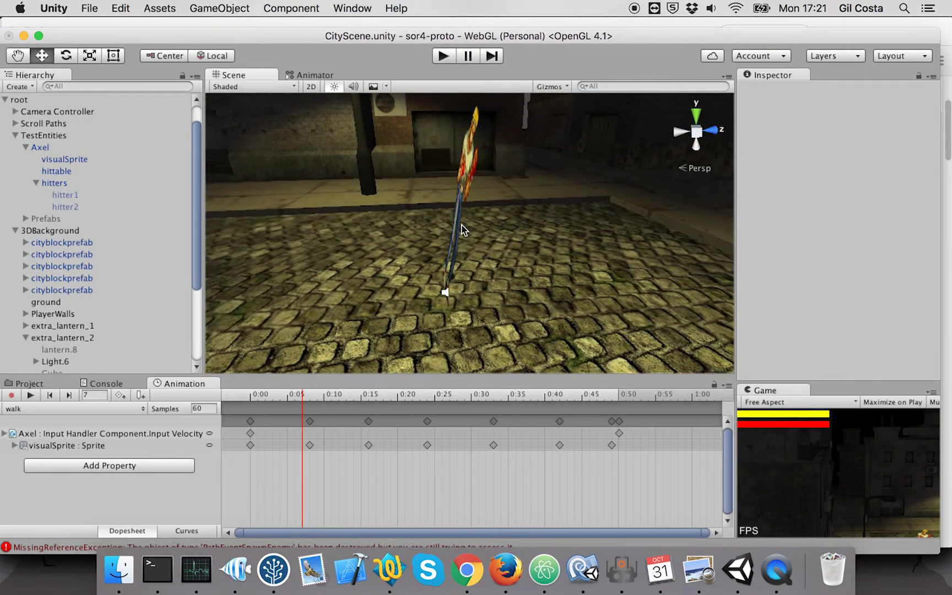
right_drag(461, 230, 429, 261)
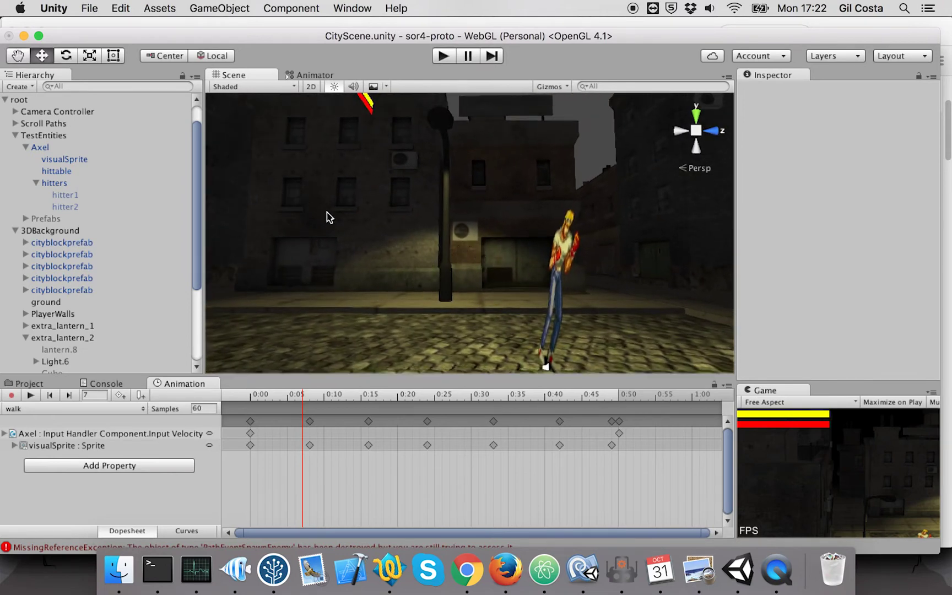
mouse_move(397, 252)
right_down()
mouse_move(412, 258)
mouse_move(404, 254)
right_up()
Select Axel's hittable object and examine its box collider around the sprite
click(64, 171)
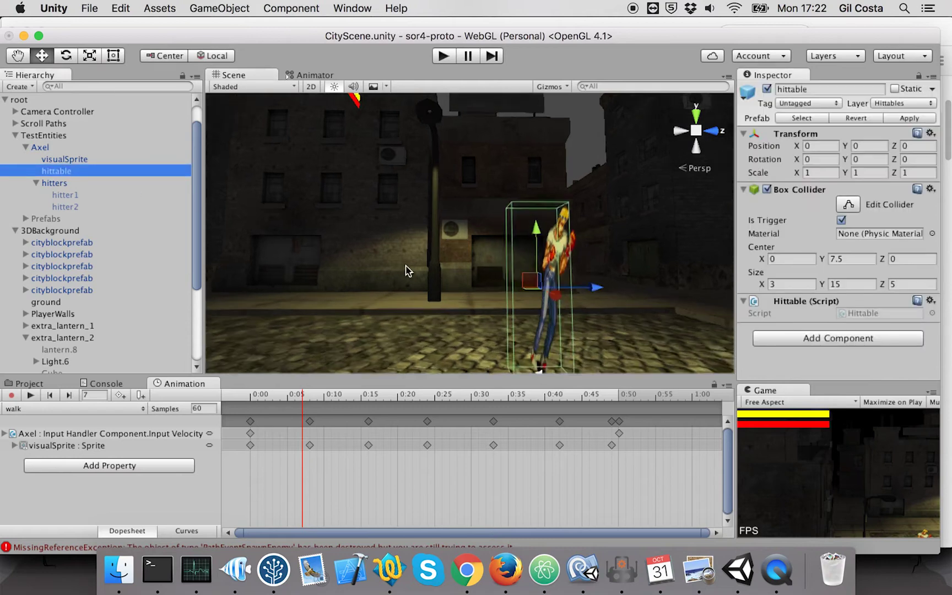
scroll(471, 306, up, 3)
middle_drag(471, 306, 456, 289)
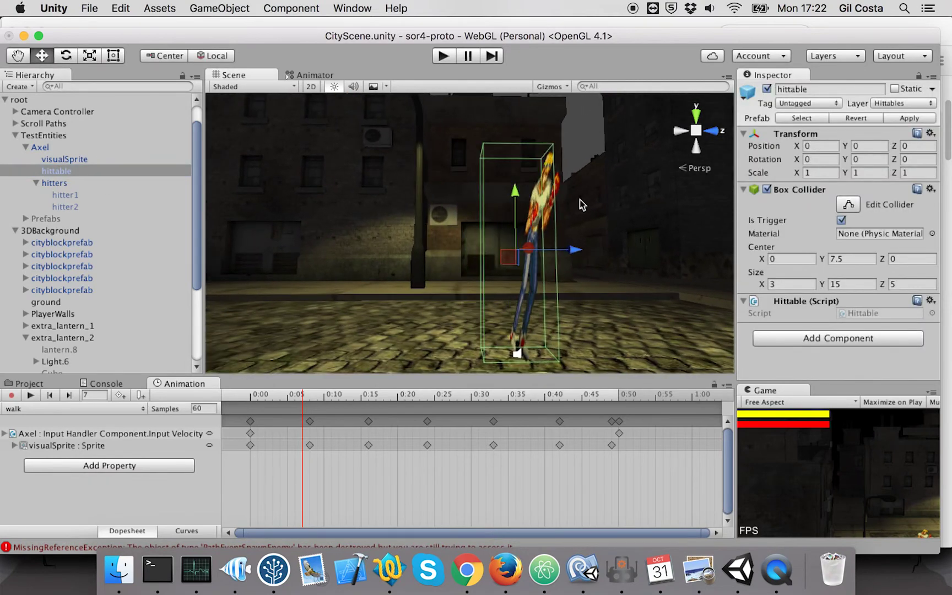
scroll(504, 256, down, 2)
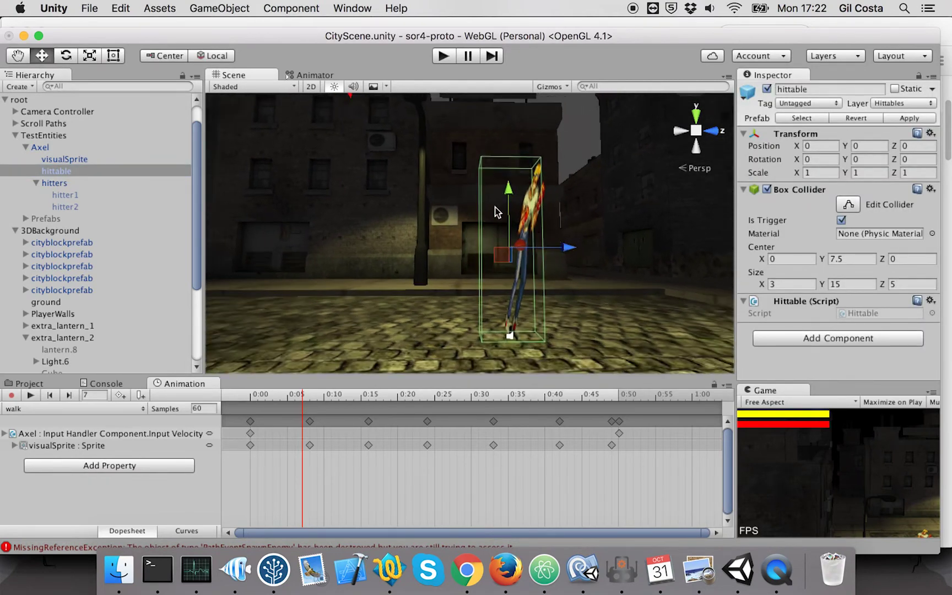
right_drag(576, 222, 565, 251)
middle_drag(514, 229, 502, 268)
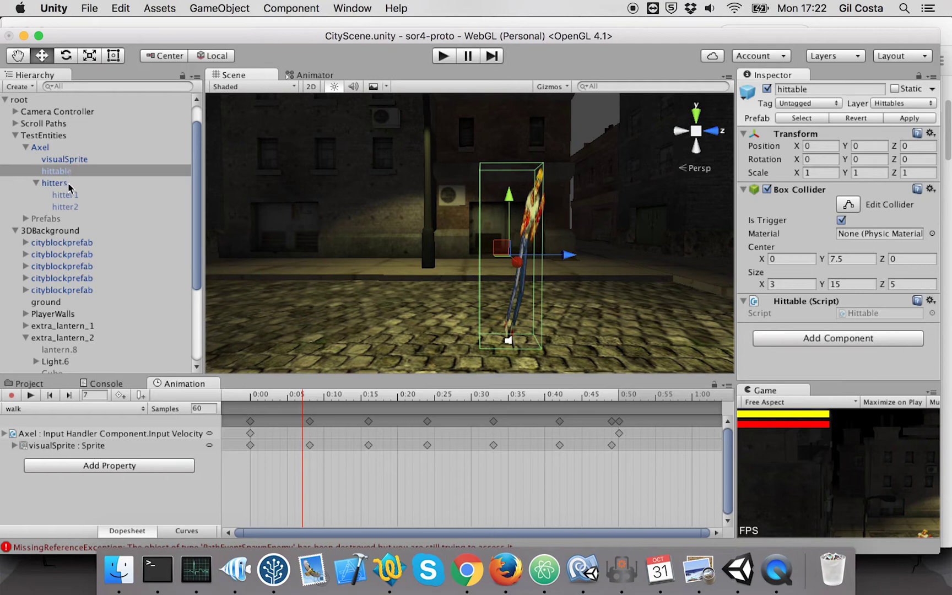
Select Axel's hitters object, start the animation preview and switch it to the hard_punch clip
click(39, 147)
click(56, 171)
click(54, 182)
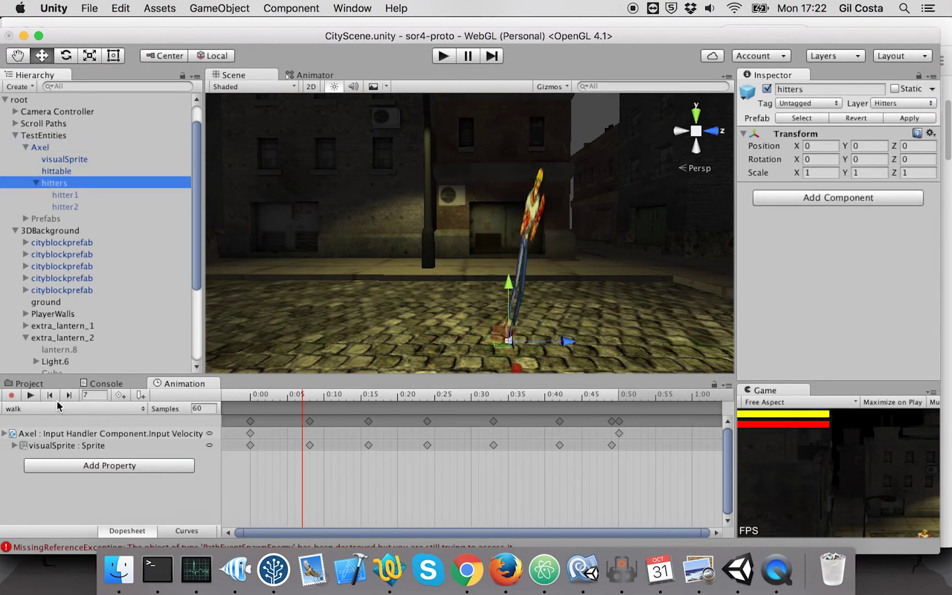
click(30, 394)
click(99, 409)
scroll(121, 450, down, 5)
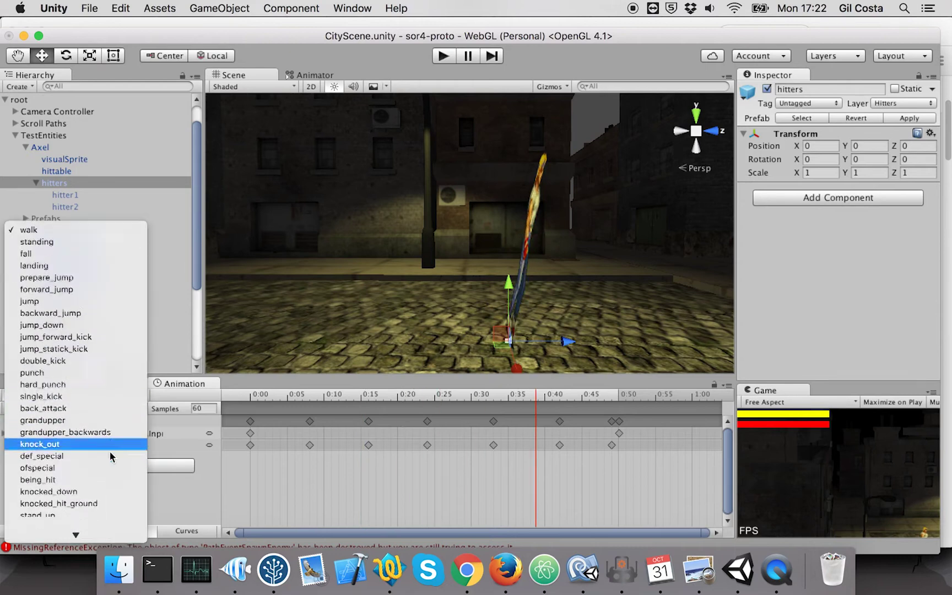
scroll(110, 456, down, 2)
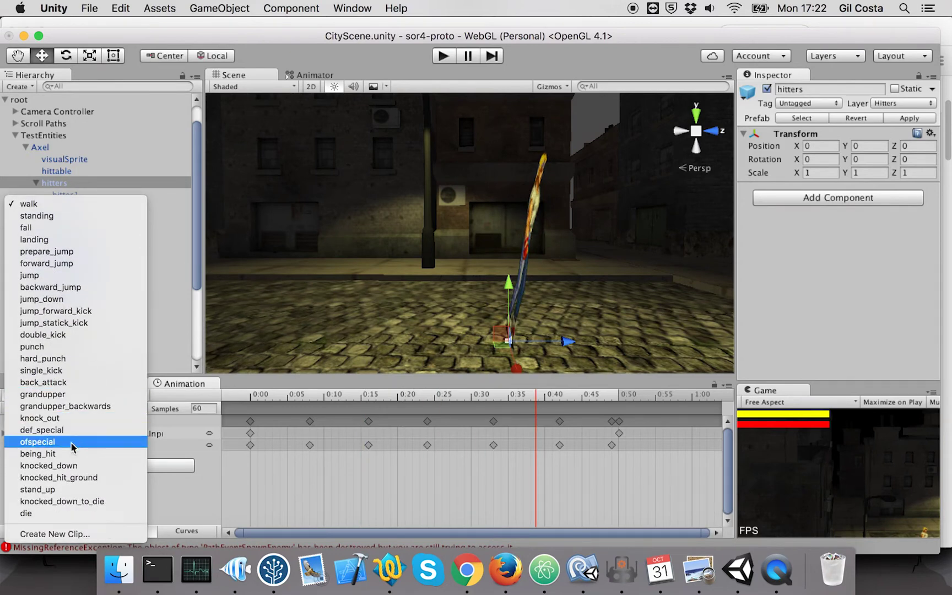
click(85, 359)
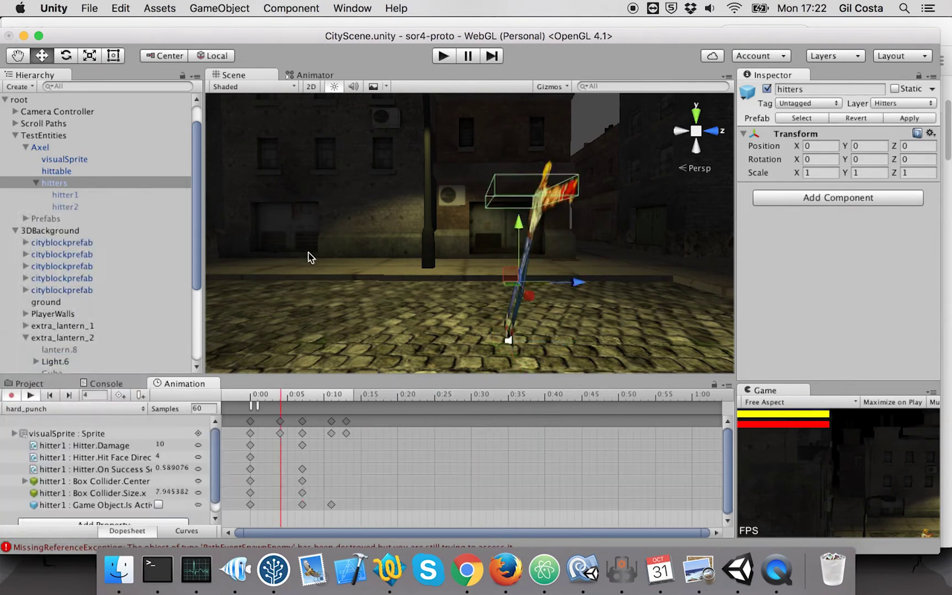
View Axel from the front and set the hard_punch playhead to frame 7, where the punch is extended
alt+drag(310, 258, 591, 300)
middle_drag(413, 259, 506, 265)
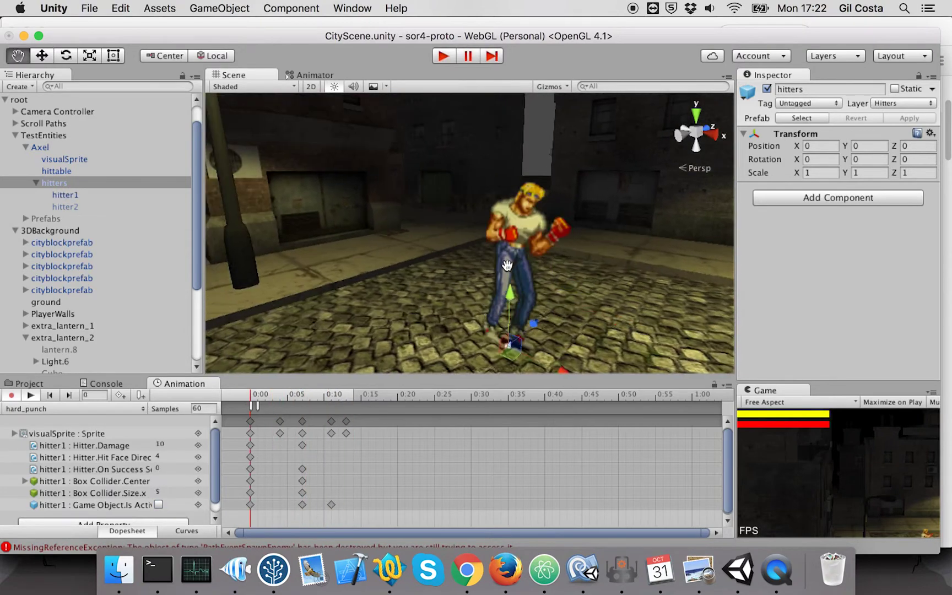
alt+drag(506, 265, 561, 301)
middle_drag(560, 302, 529, 278)
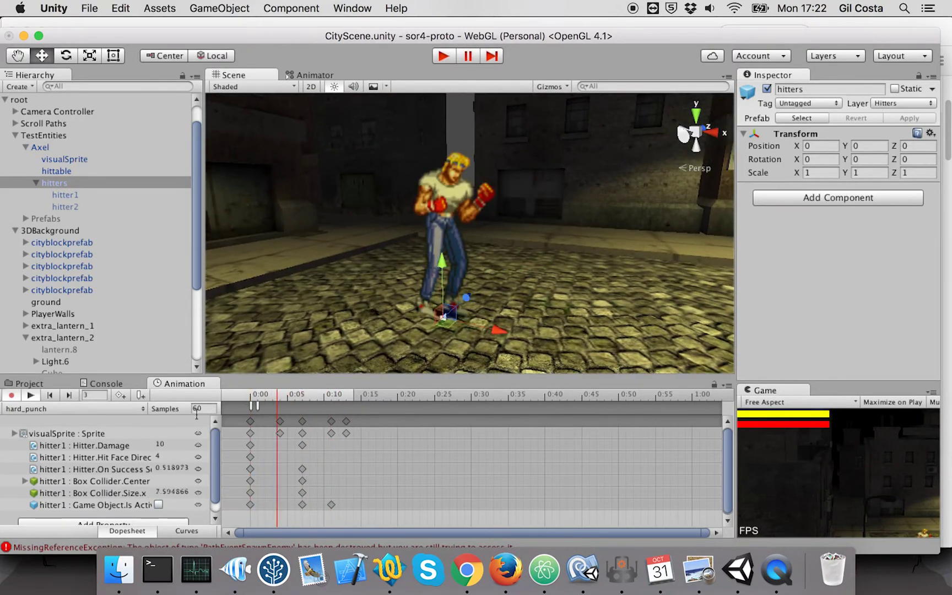
drag(297, 398, 304, 397)
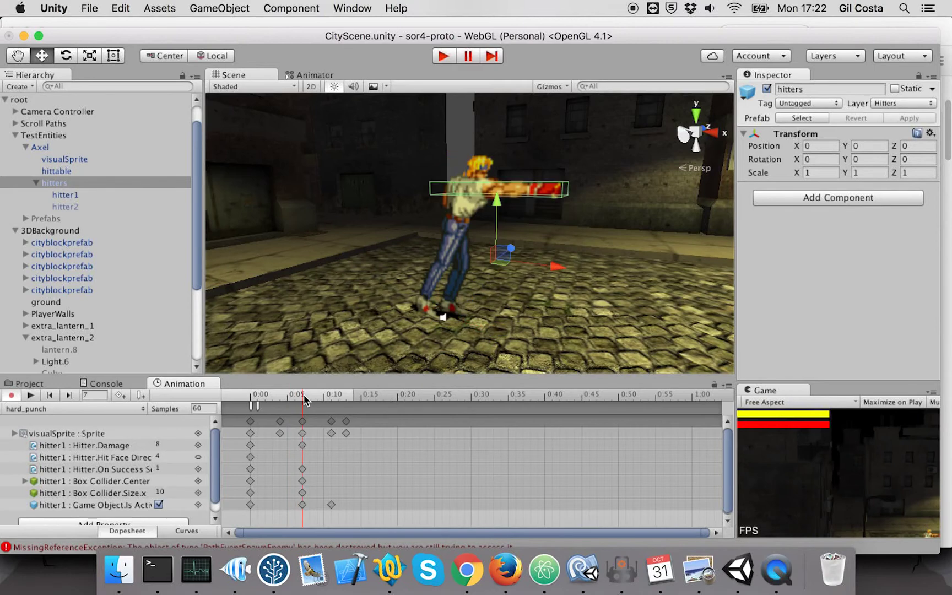
alt+drag(529, 279, 504, 291)
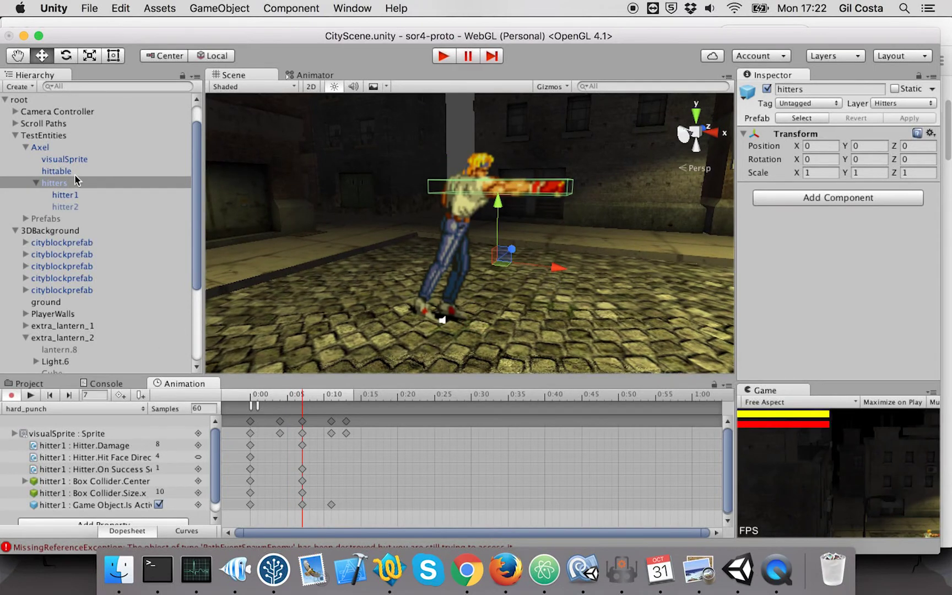
On hitter1's box collider at frame 7, set the size X to 40 and the center X to 20
click(77, 196)
click(795, 284)
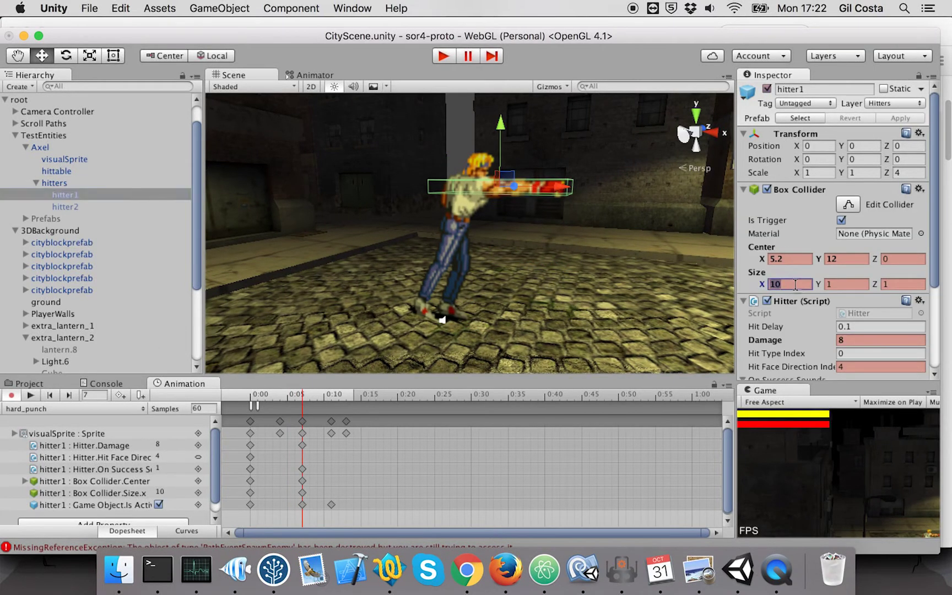
text(40)
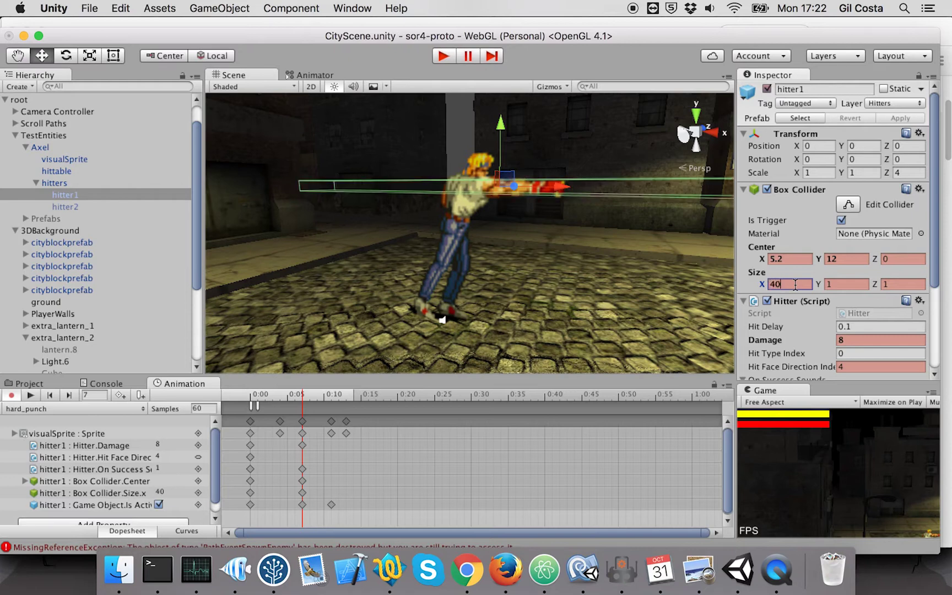
text(20)
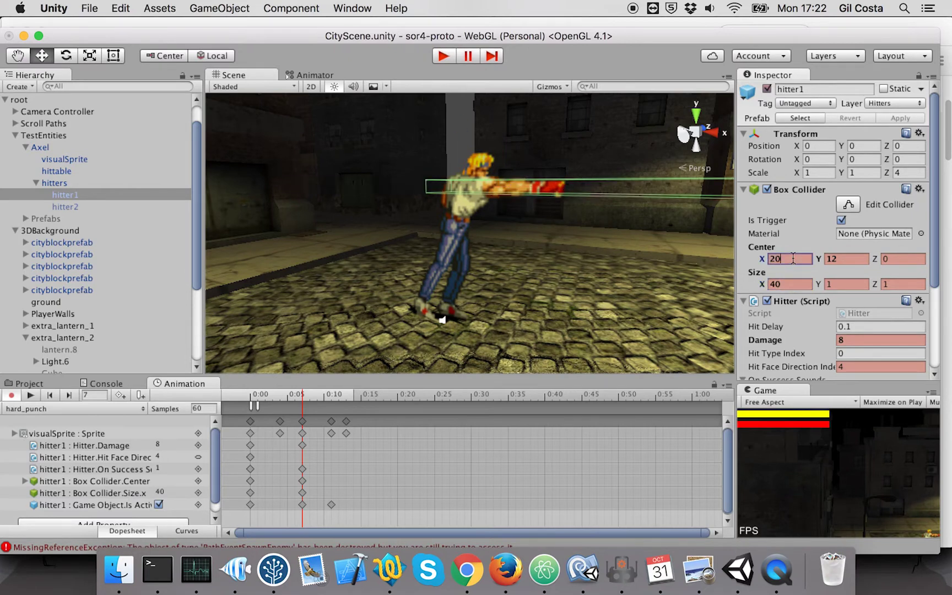
scroll(463, 230, down, 5)
middle_drag(463, 230, 420, 225)
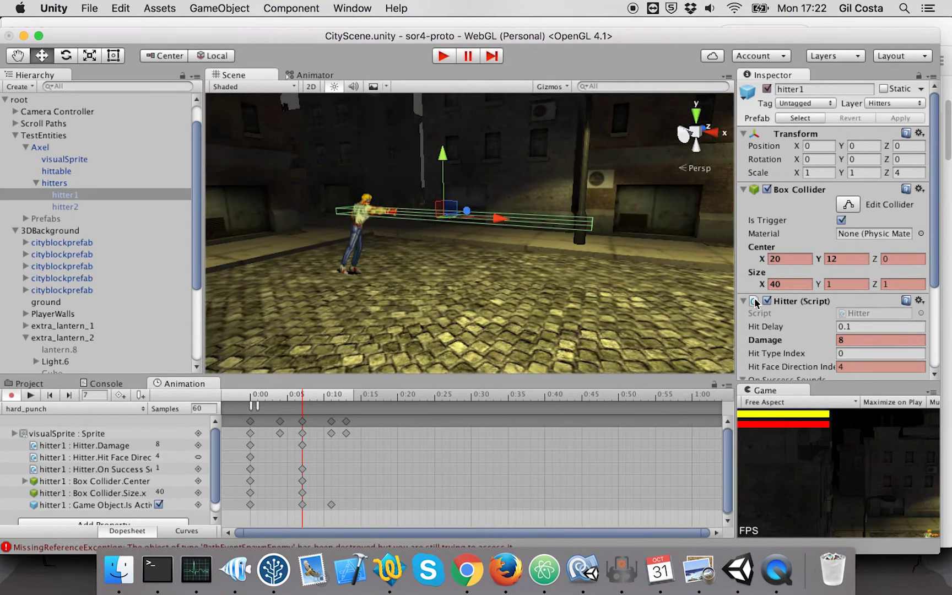
Set hitter1's box collider size to Y 4 and Z 2
click(845, 283)
text(3)
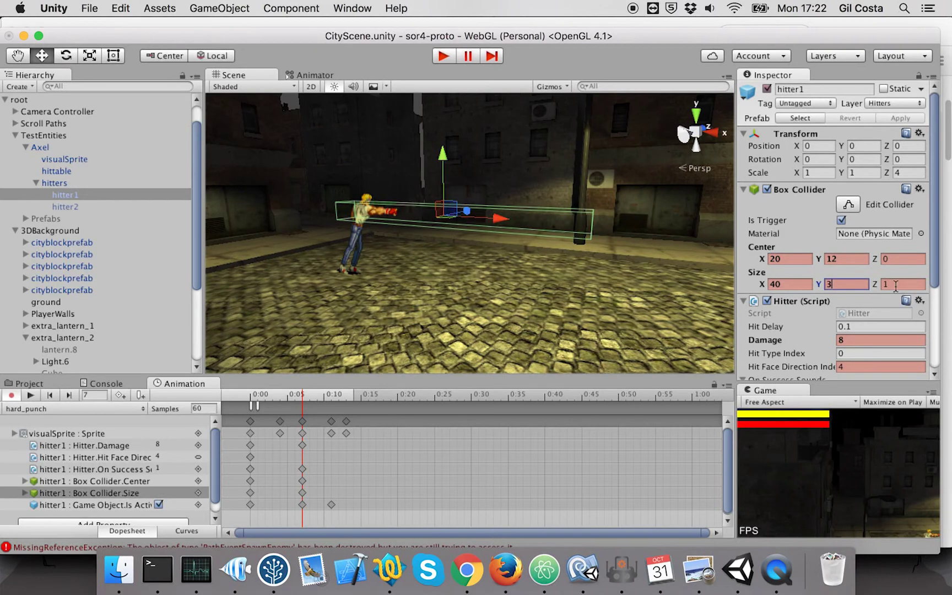
text(2)
click(847, 283)
text(4)
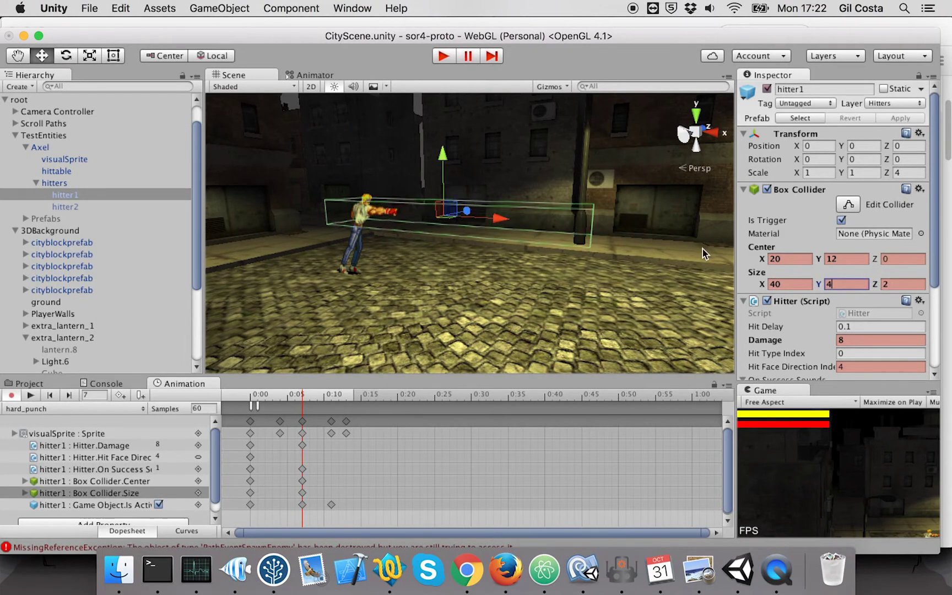
Examine the enlarged punch collider from several angles and scrub hard_punch past frame 7 to see when it deactivates
scroll(414, 238, down, 2)
alt+drag(414, 237, 521, 236)
middle_drag(521, 236, 531, 258)
scroll(530, 257, up, 2)
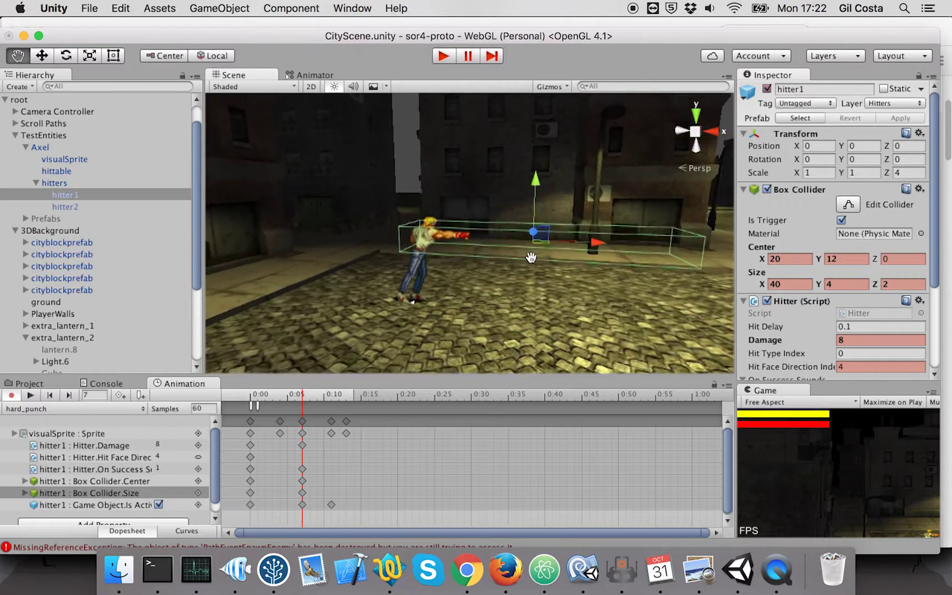
alt+drag(531, 257, 545, 276)
middle_drag(545, 276, 506, 277)
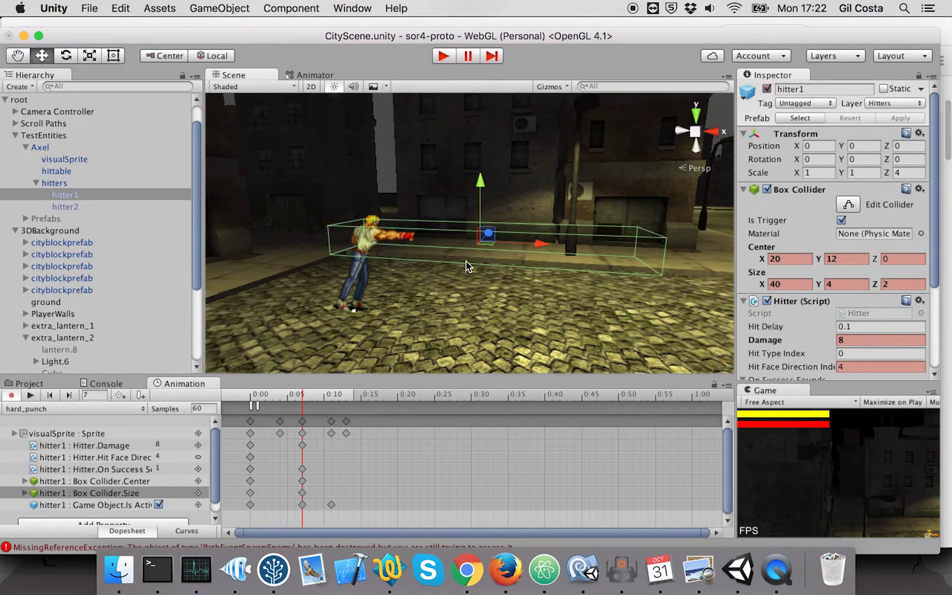
scroll(454, 277, up, 2)
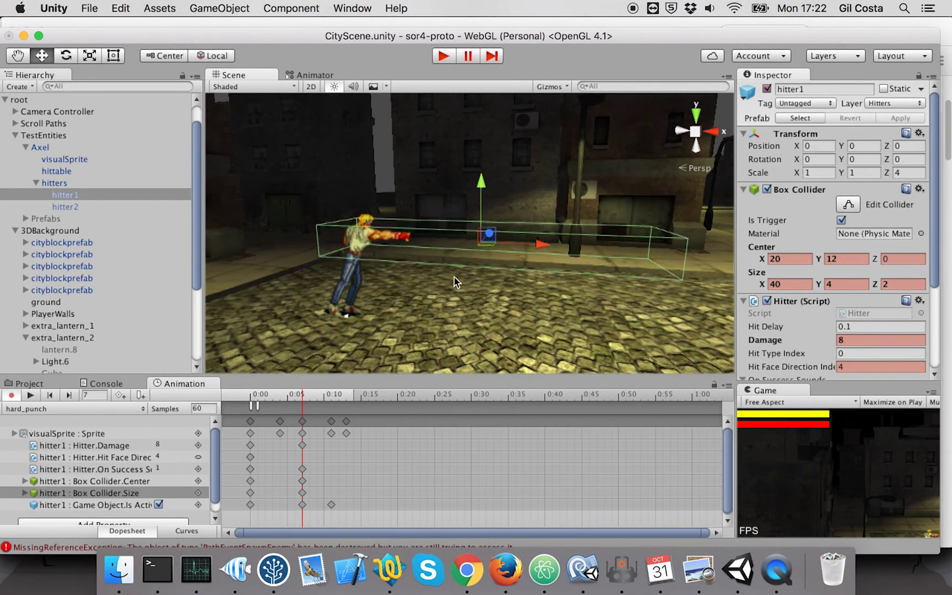
middle_drag(393, 318, 394, 314)
click(300, 396)
drag(301, 400, 330, 398)
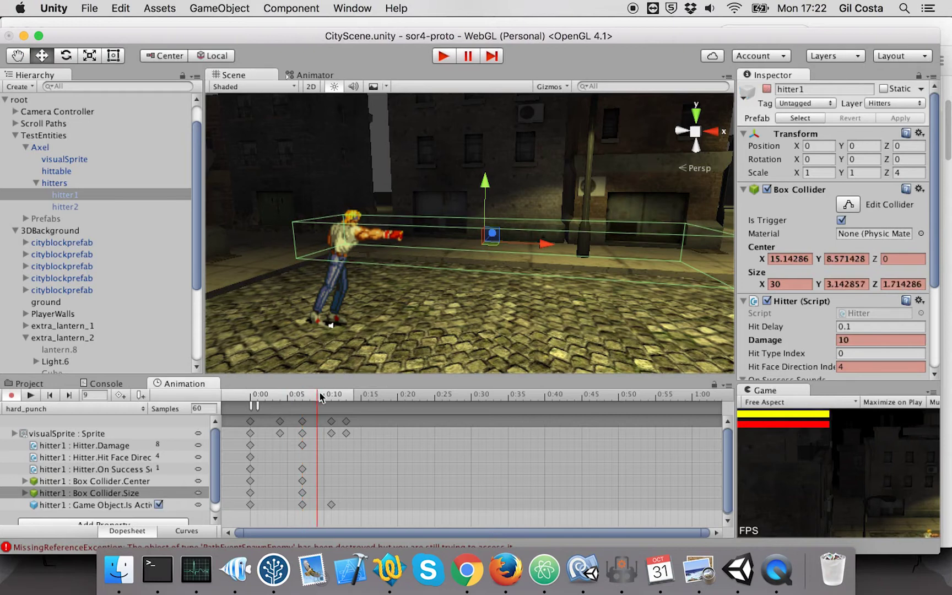
Switch to the ofspecial clip, scrub back to frame 4 and identify its animation events at the start and at frame 76
click(62, 408)
scroll(74, 447, down, 2)
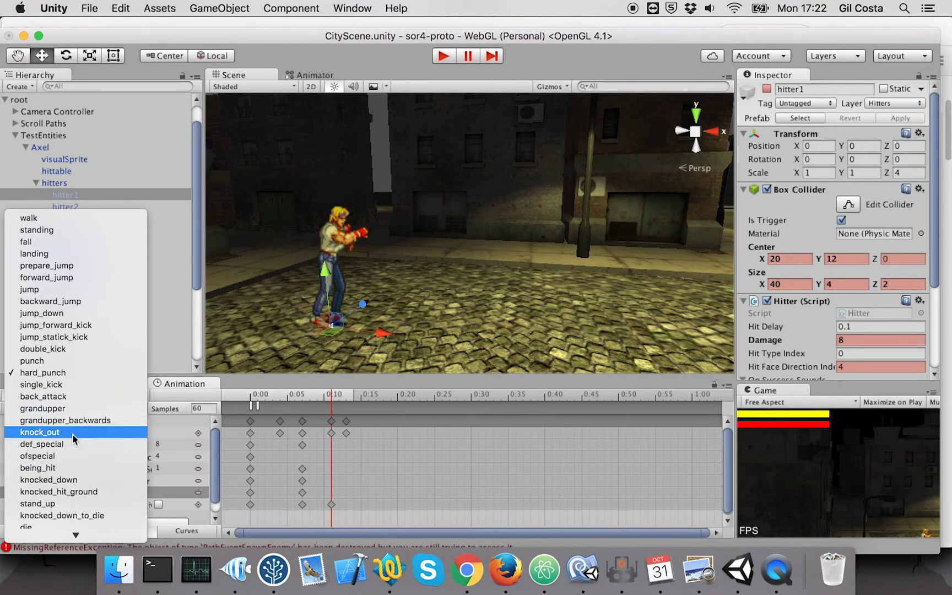
click(70, 455)
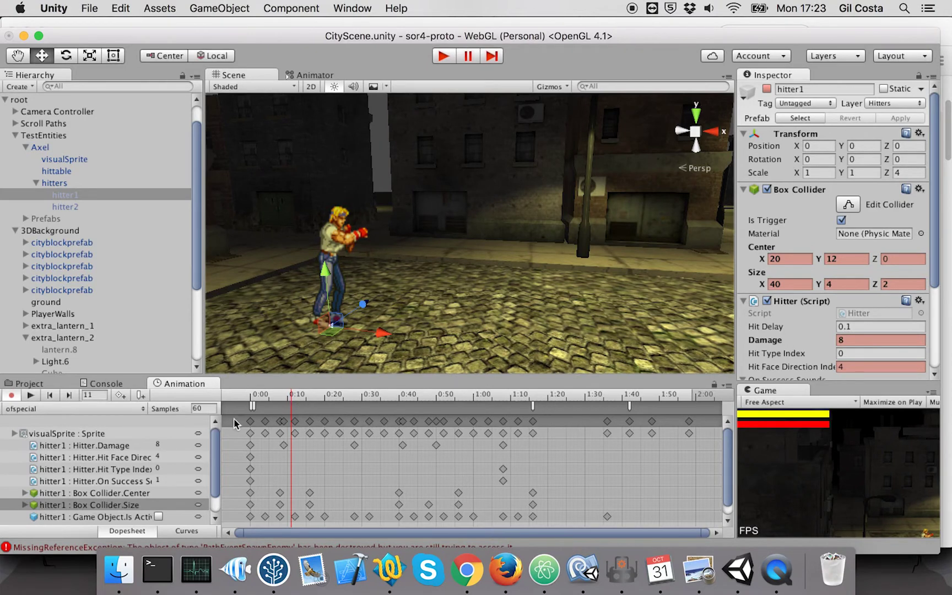
drag(297, 392, 259, 408)
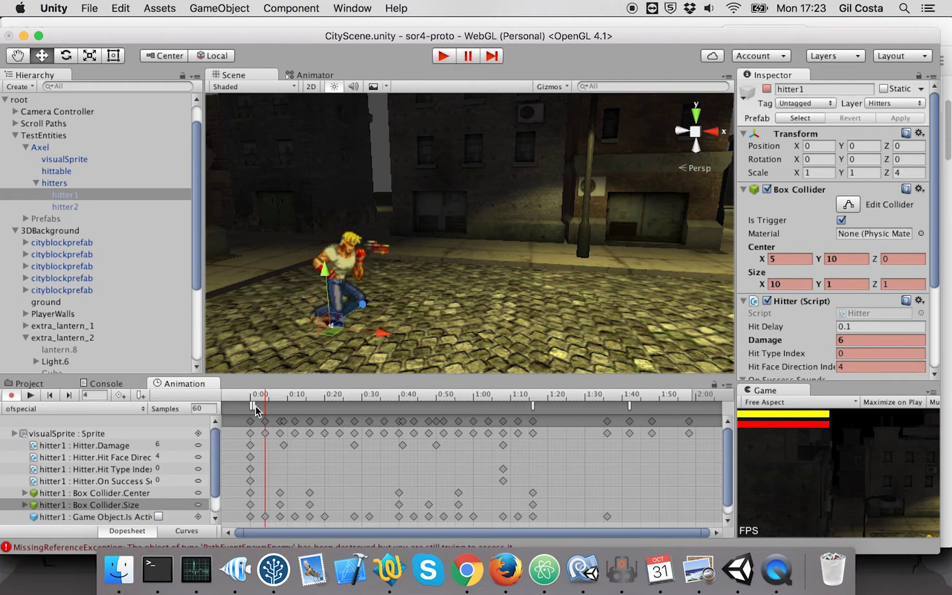
click(253, 407)
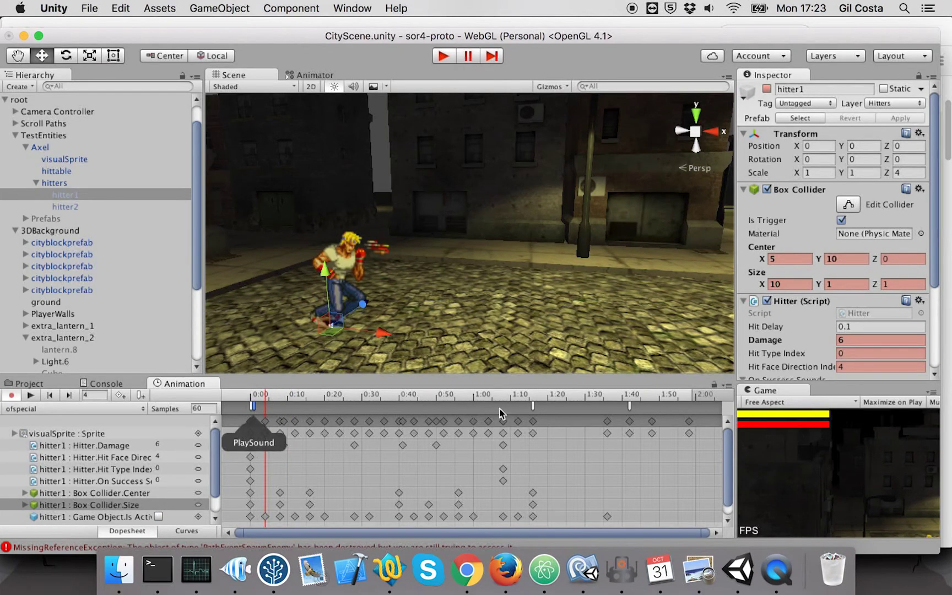
click(532, 407)
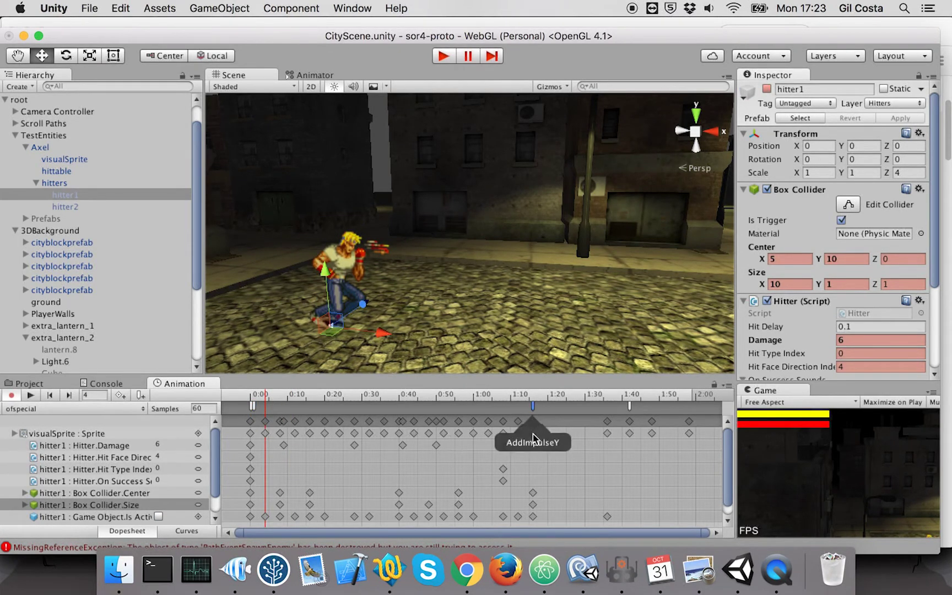
Scrub ofspecial through the uppercut to frame 76, inspect the AddImpulseY event's parameters and close its editor
click(496, 392)
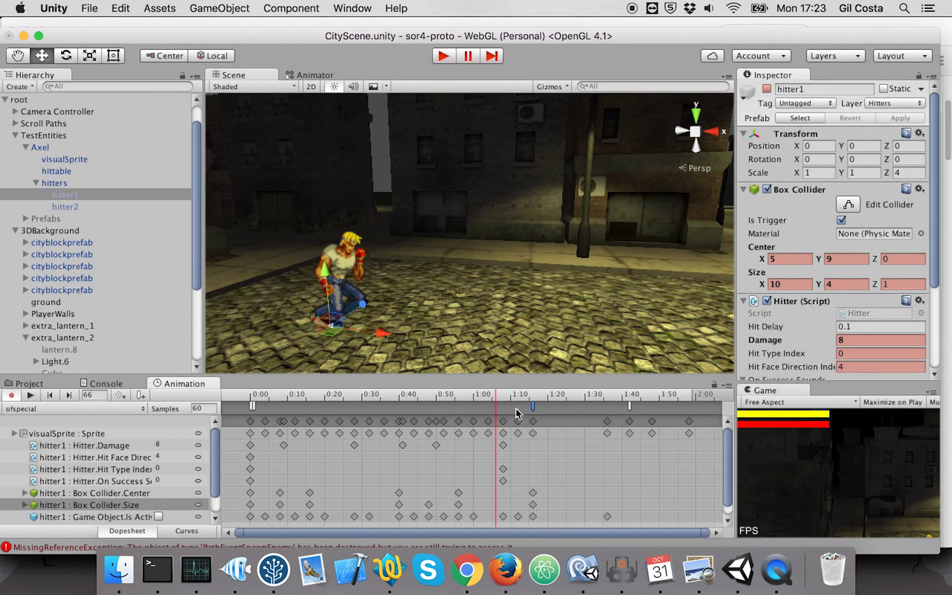
middle_drag(461, 293, 487, 295)
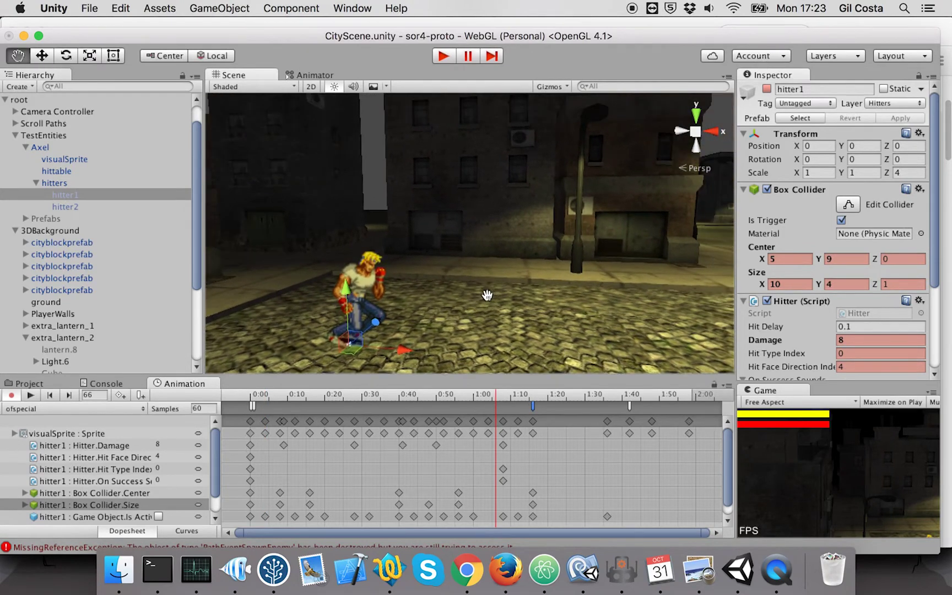
click(504, 397)
drag(505, 398, 532, 409)
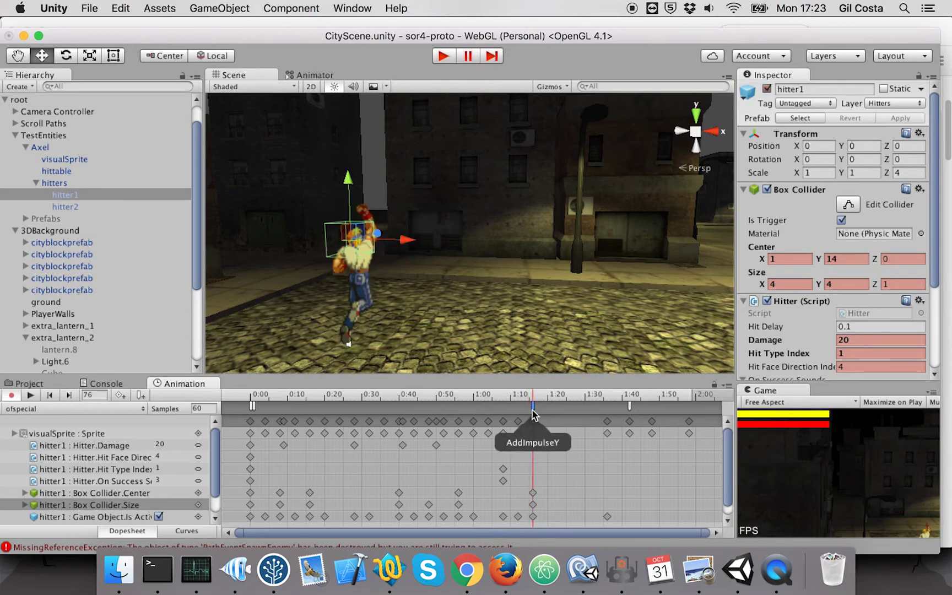
double_click(533, 408)
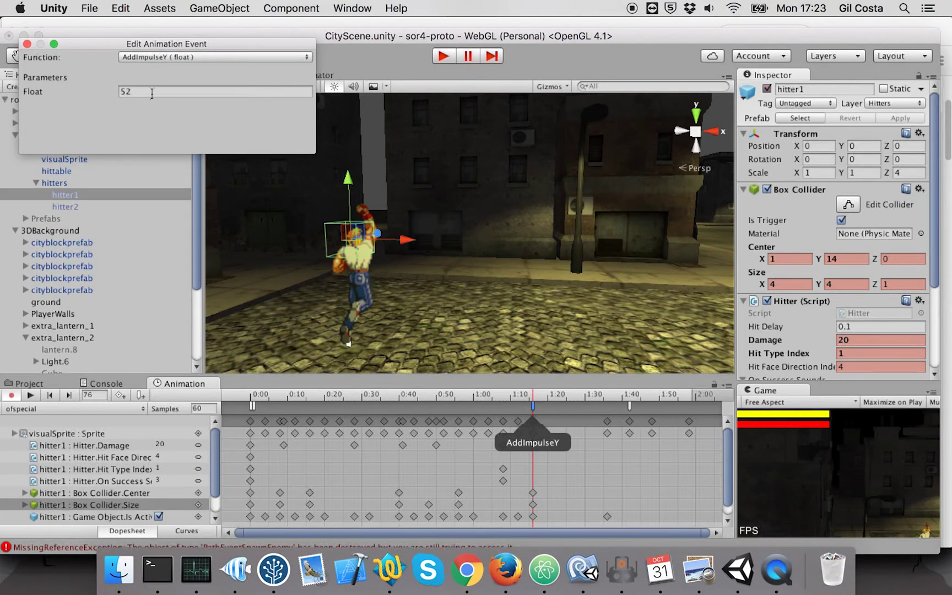
click(26, 44)
Add an animation event at frame 12 of the ofspecial clip that calls the Flip function
drag(570, 398, 296, 396)
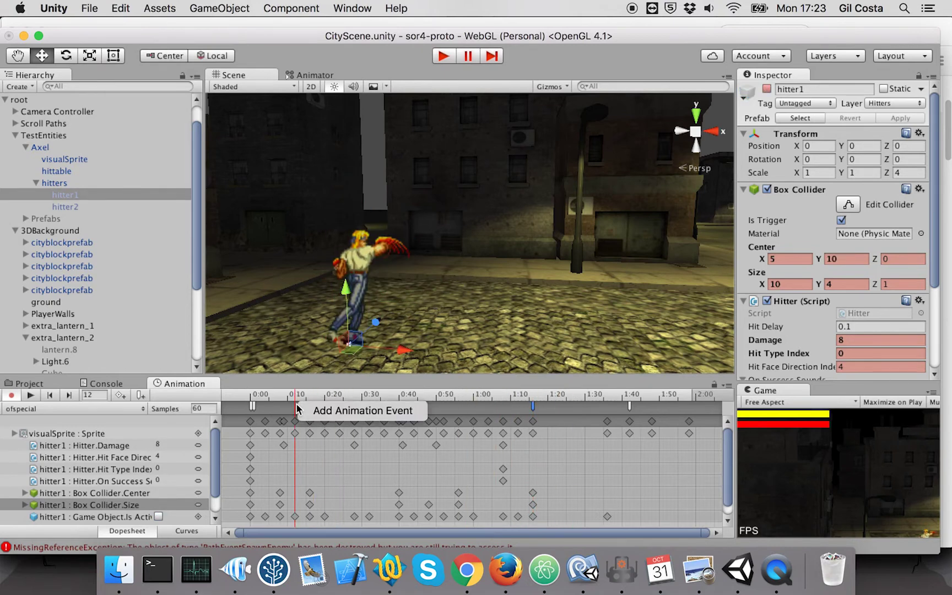
double_click(296, 408)
click(209, 57)
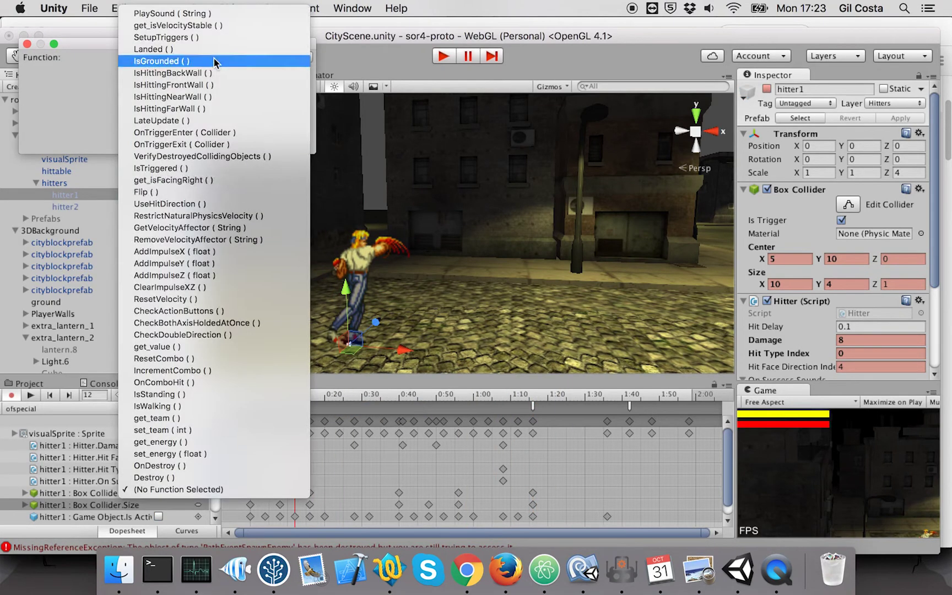
click(162, 194)
click(27, 43)
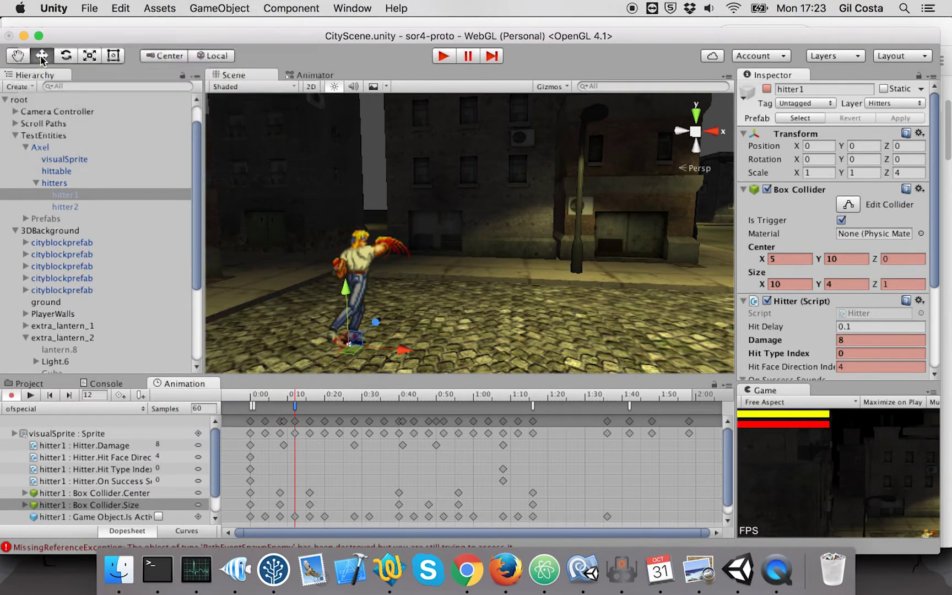
Add an animation event at frame 14 of ofspecial that calls AddImpulseX with a float value of 30
click(309, 399)
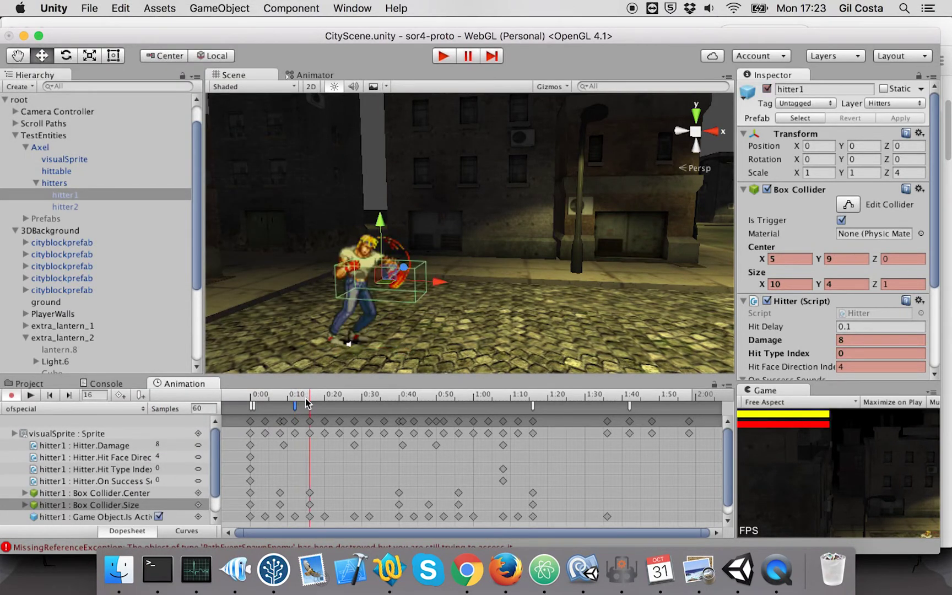
drag(305, 397, 303, 396)
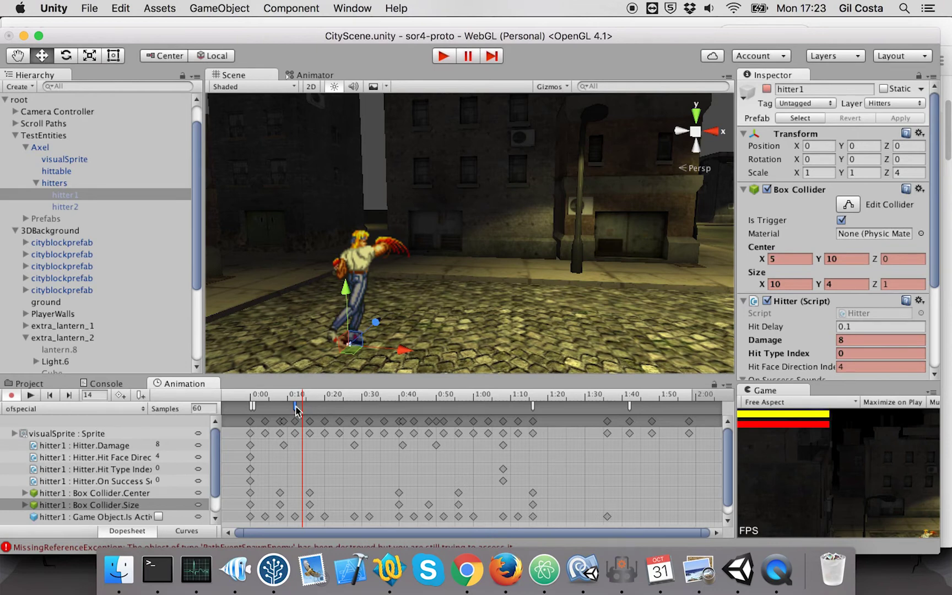
double_click(296, 407)
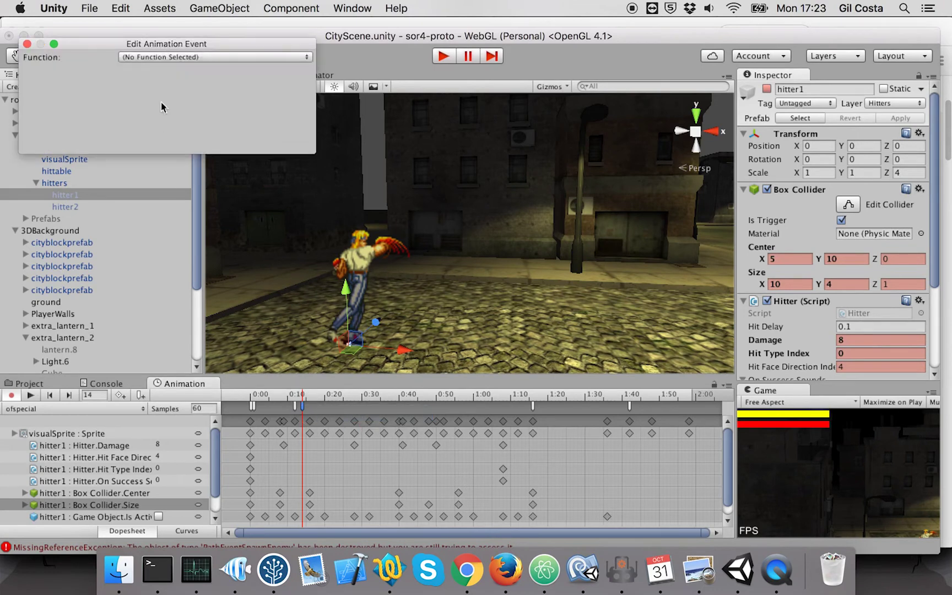
click(169, 57)
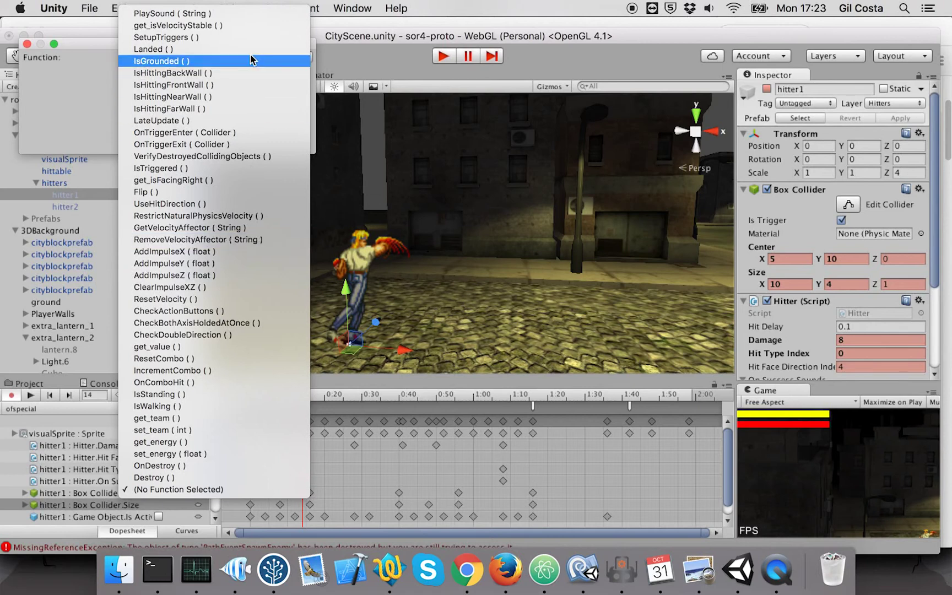
click(187, 251)
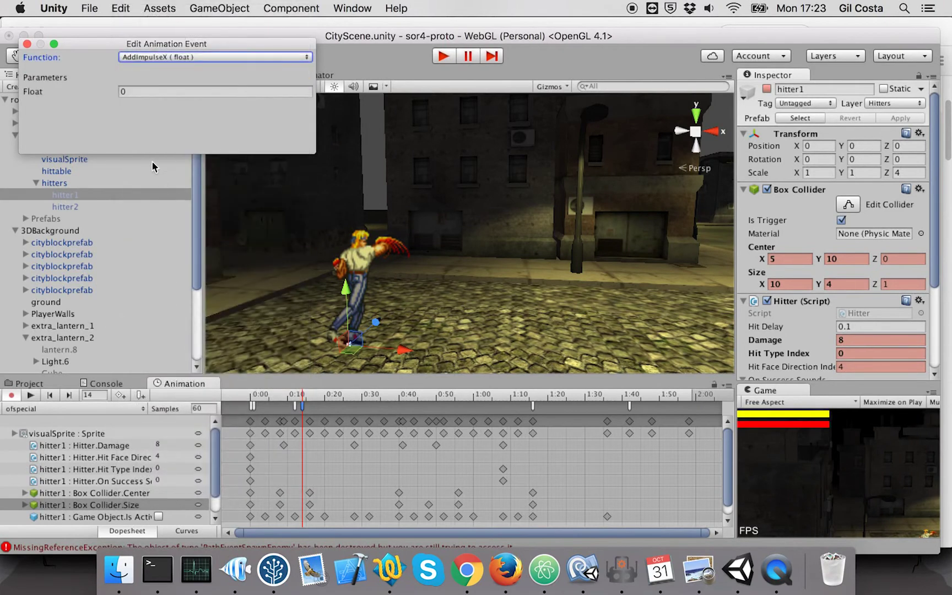
click(154, 91)
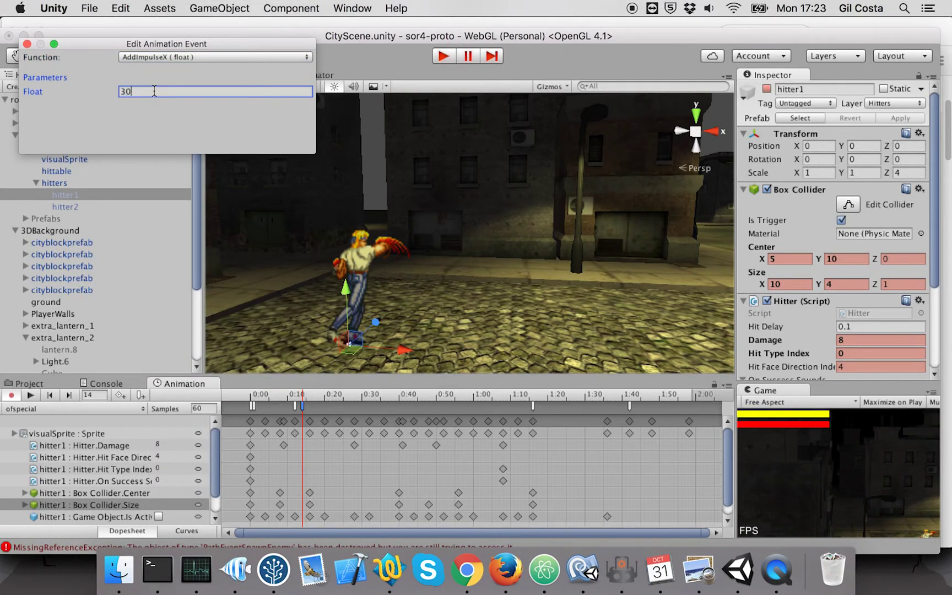
click(27, 45)
Add an animation event at frame 45 of ofspecial that calls ResetVelocity
click(417, 401)
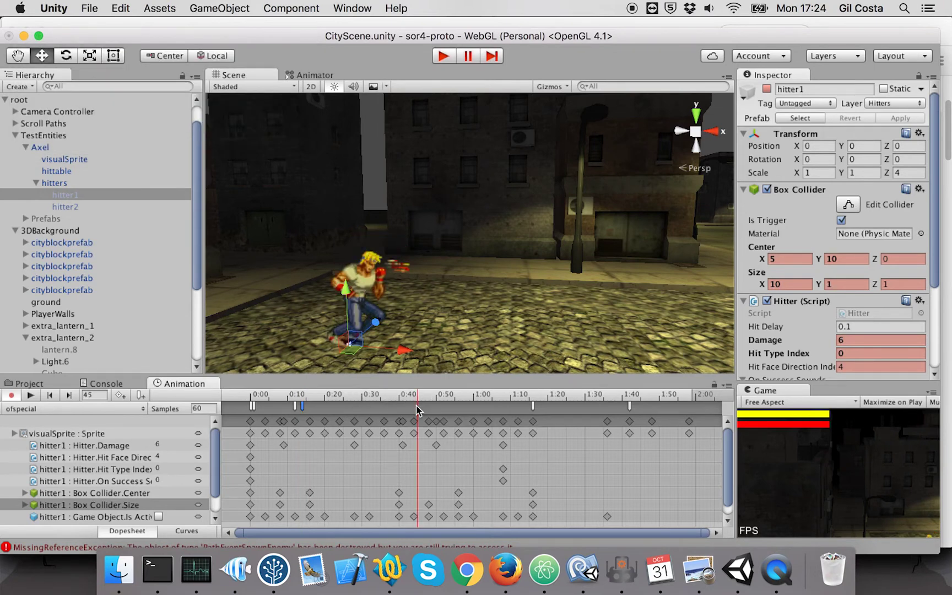
right_click(416, 406)
click(440, 411)
click(164, 57)
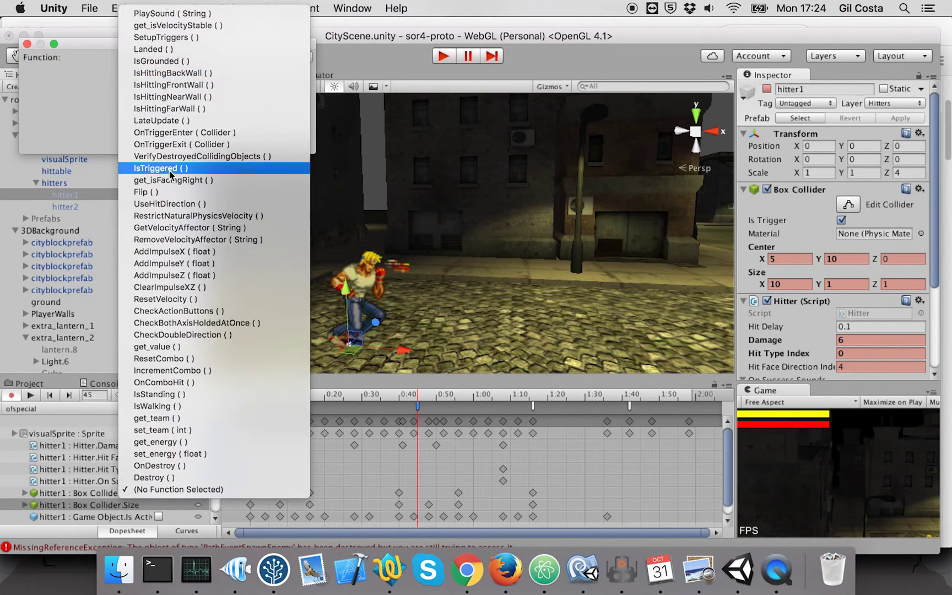
click(191, 300)
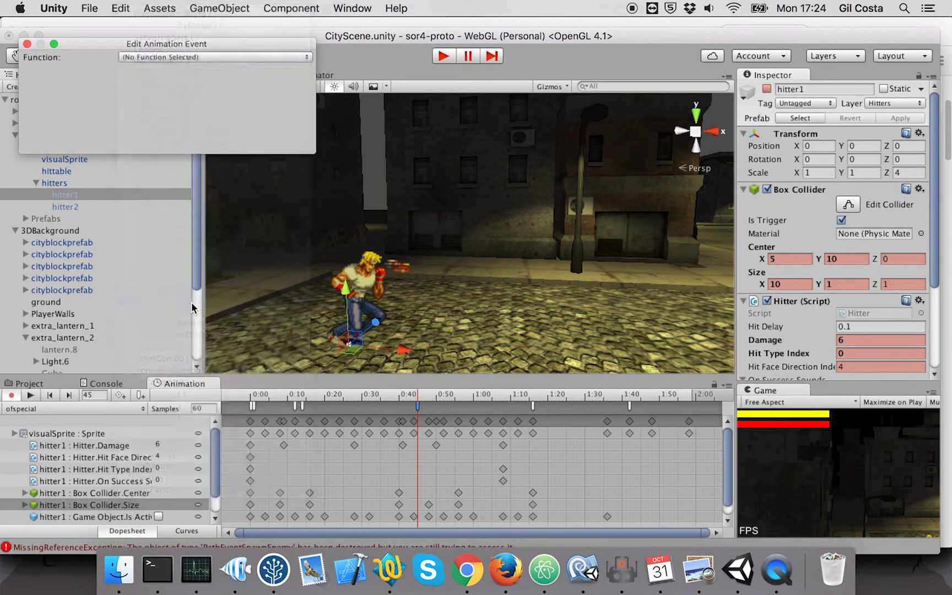
click(27, 43)
Play the game and test Axel's attacks on the enemies, watching hitter1's collider in the scene from a suitable angle
click(442, 57)
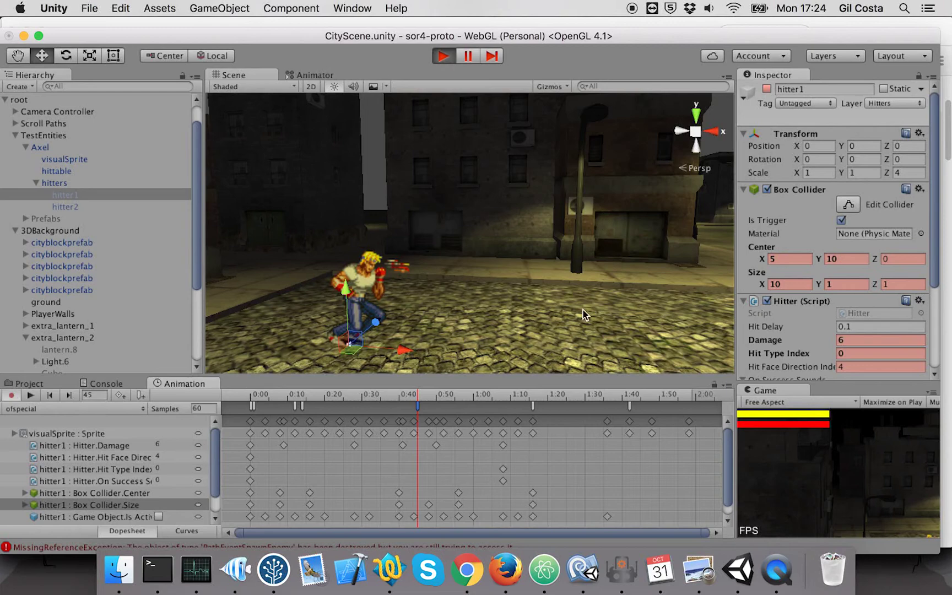
scroll(498, 256, down, 3)
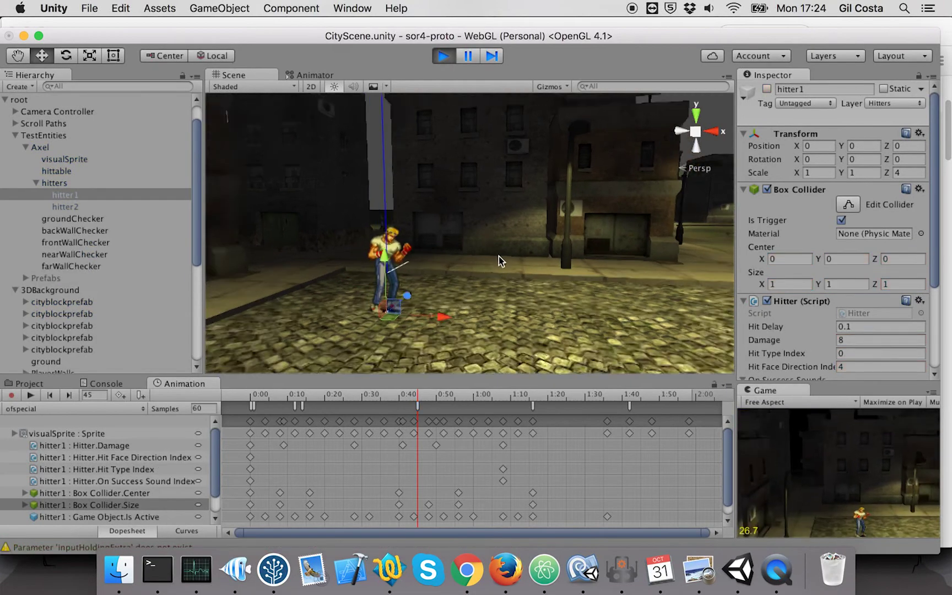
alt+drag(498, 255, 484, 283)
middle_drag(484, 283, 463, 300)
alt+drag(462, 300, 594, 270)
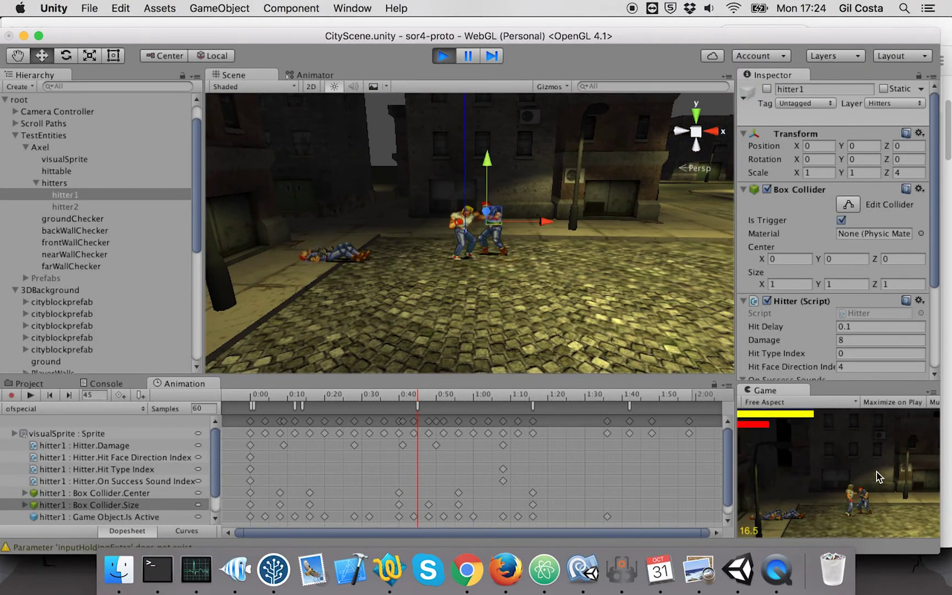
scroll(512, 320, up, 4)
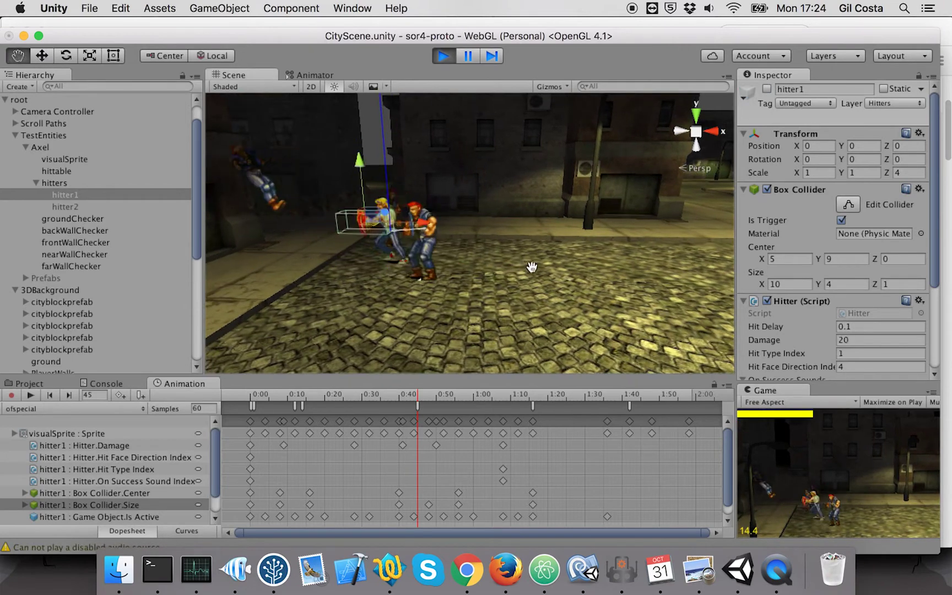
middle_drag(531, 268, 592, 311)
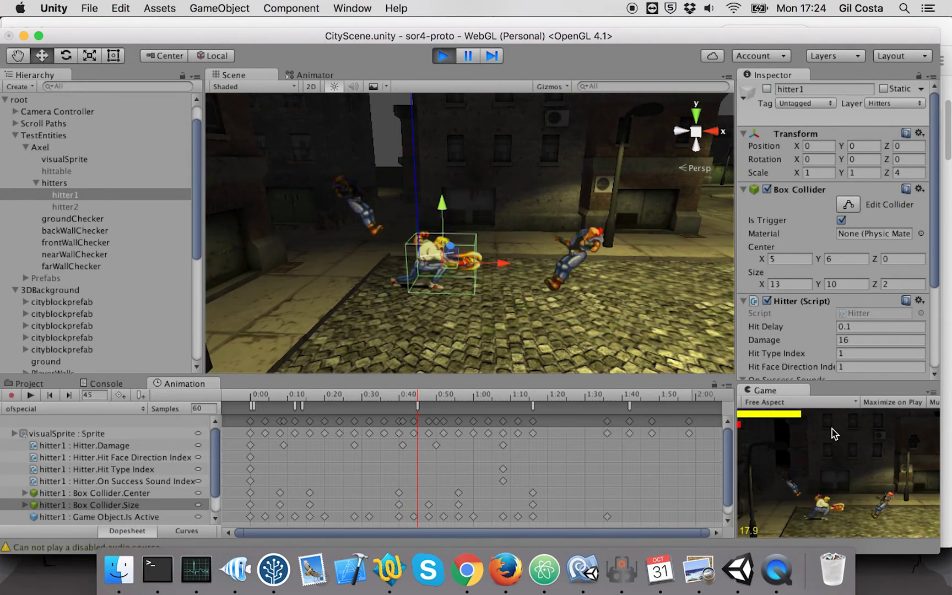
key(Left)
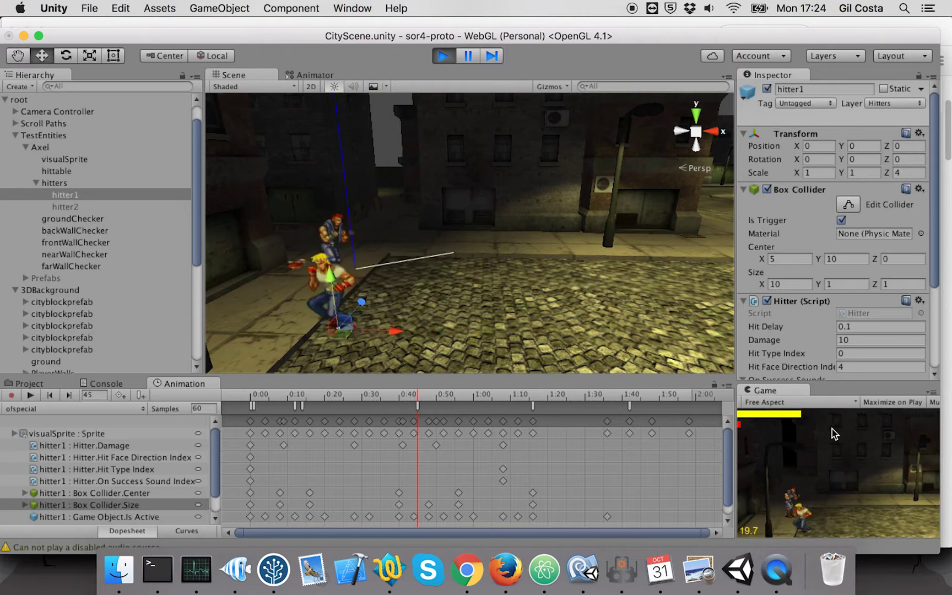
key(Right)
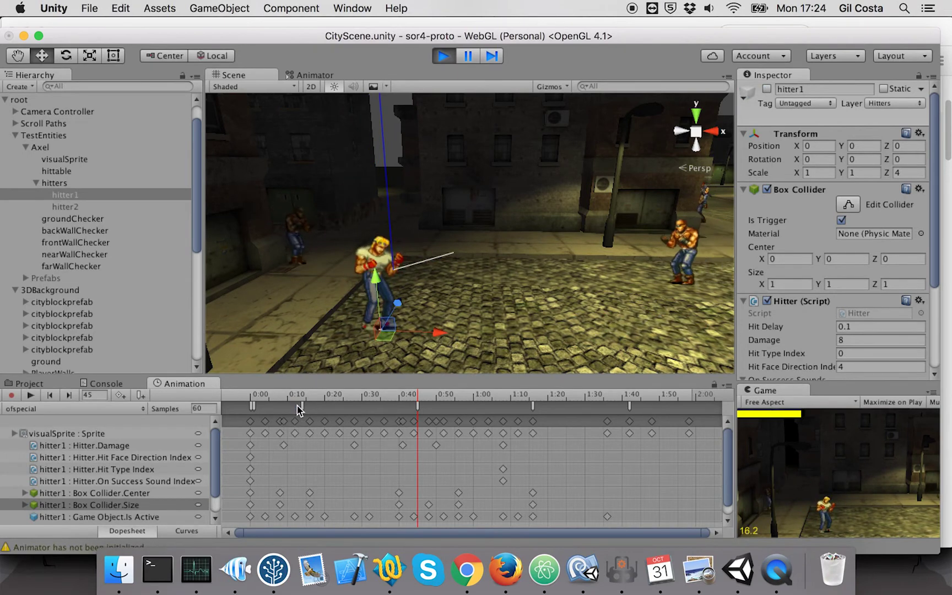
Move ofspecial's AddImpulseX event to frame 22, scrub the clip back to that frame and stop the game
drag(303, 408, 331, 408)
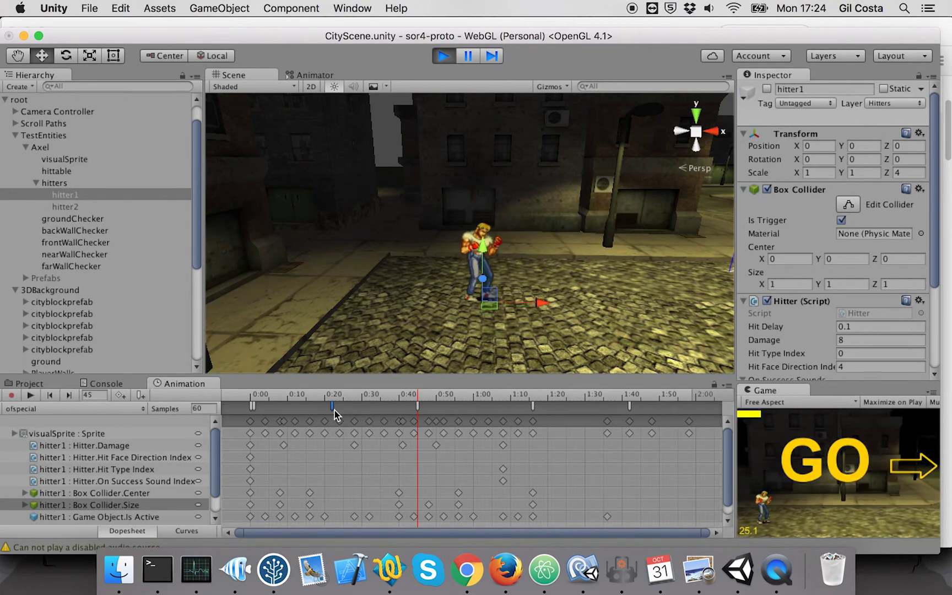
click(418, 398)
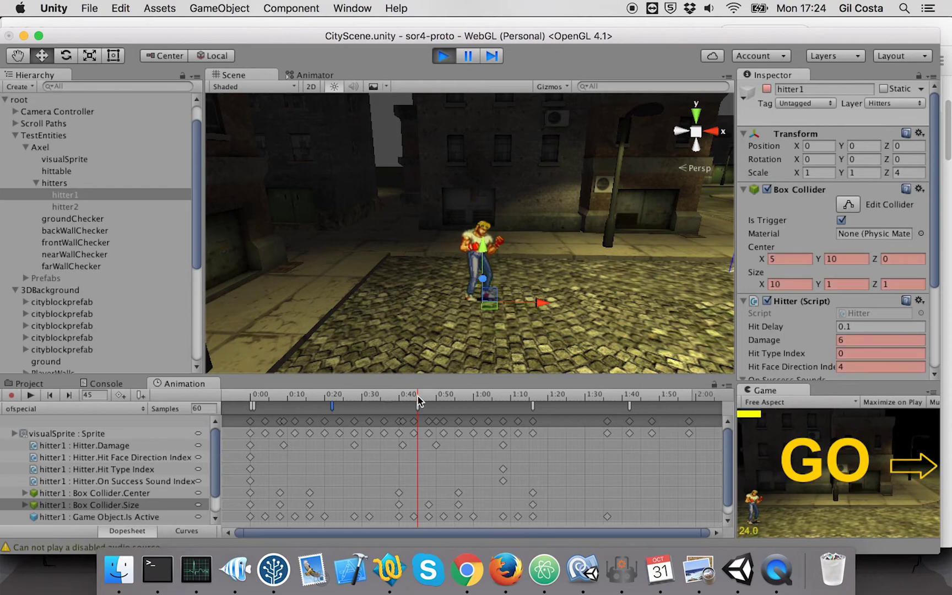
drag(388, 392, 334, 407)
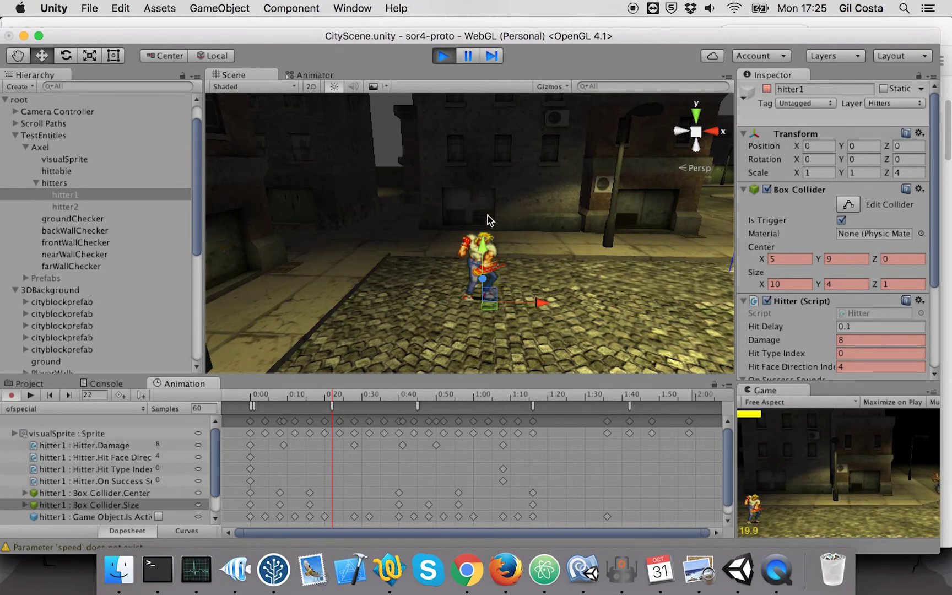
click(443, 56)
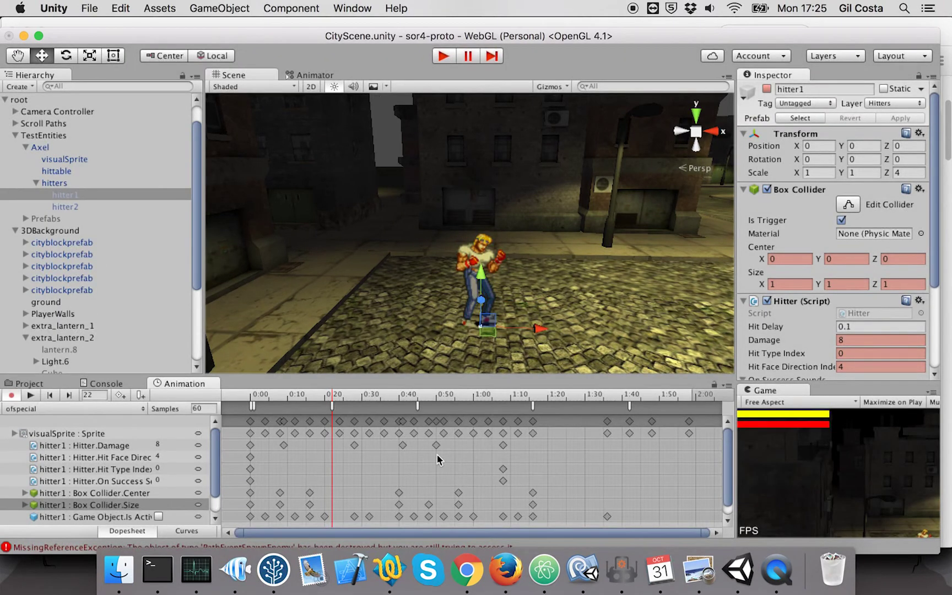
Show Axel's Animator state machine and look inside its Normal Attacks and Air Moves sub-state machines
click(305, 75)
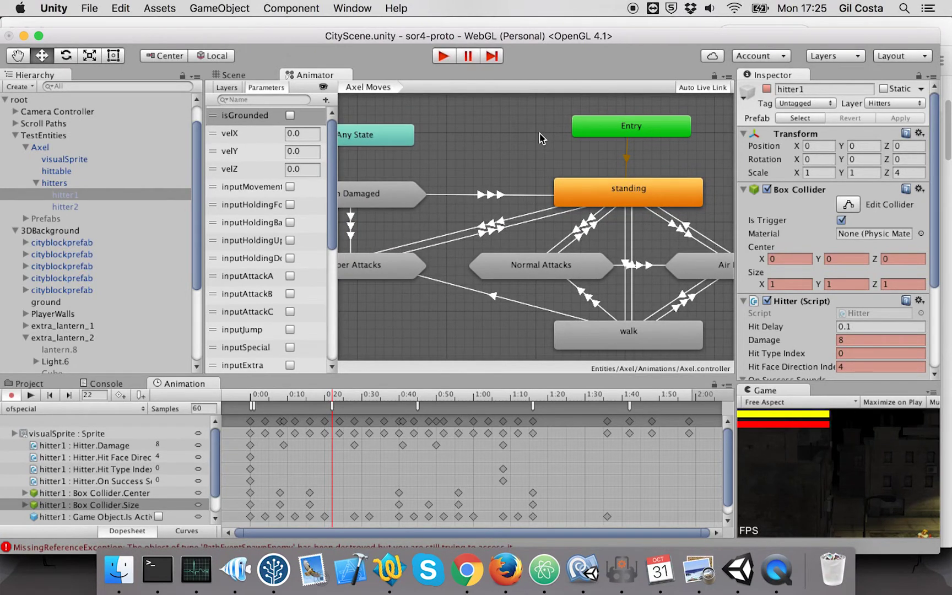
mouse_move(531, 222)
middle_down()
mouse_move(553, 209)
mouse_move(484, 217)
mouse_move(521, 221)
mouse_move(513, 220)
middle_up()
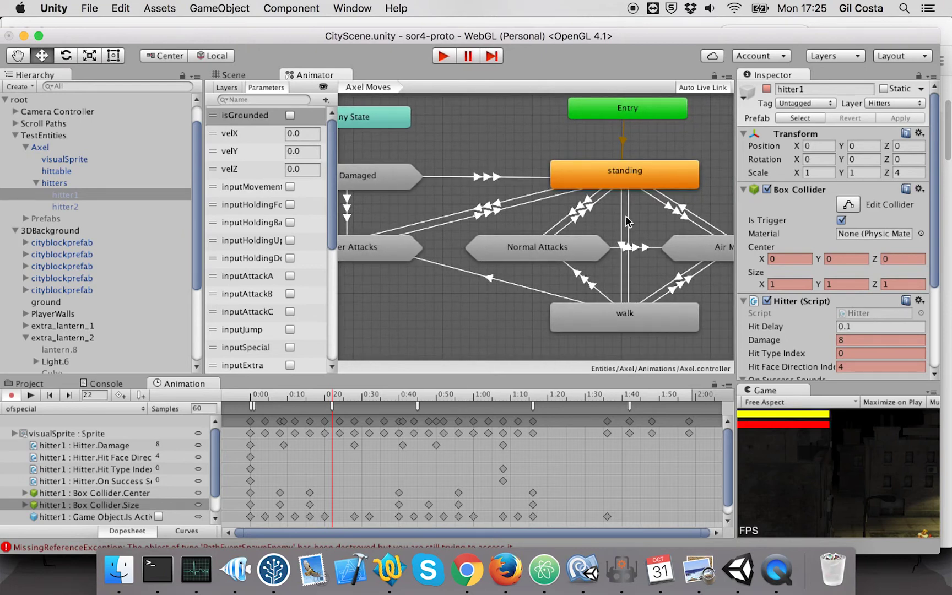
click(529, 261)
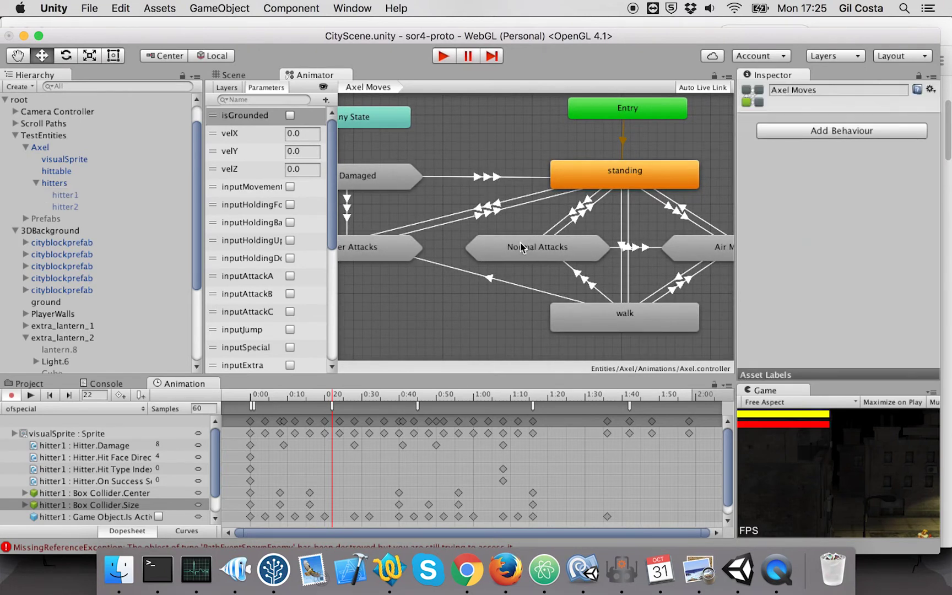
double_click(520, 248)
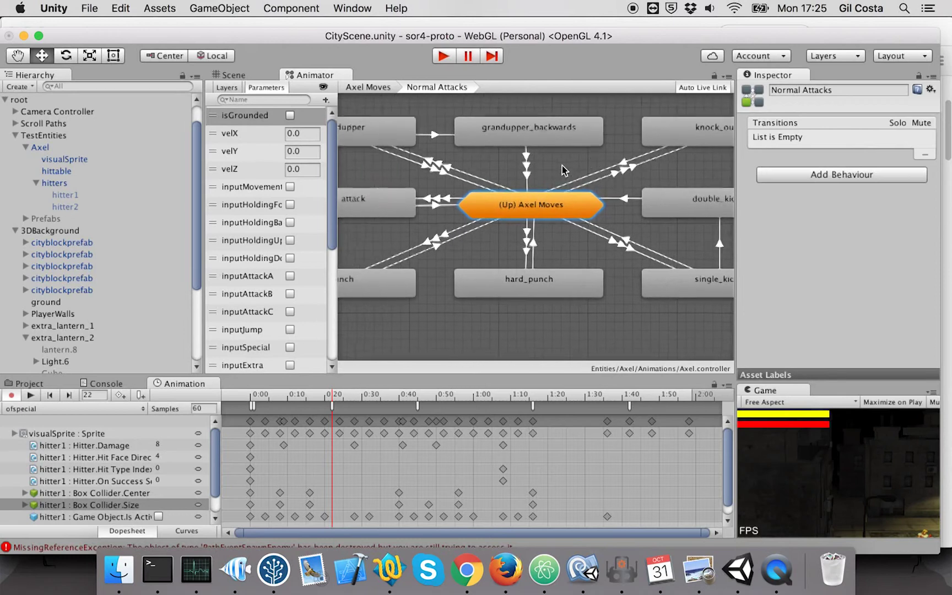
click(385, 91)
double_click(603, 278)
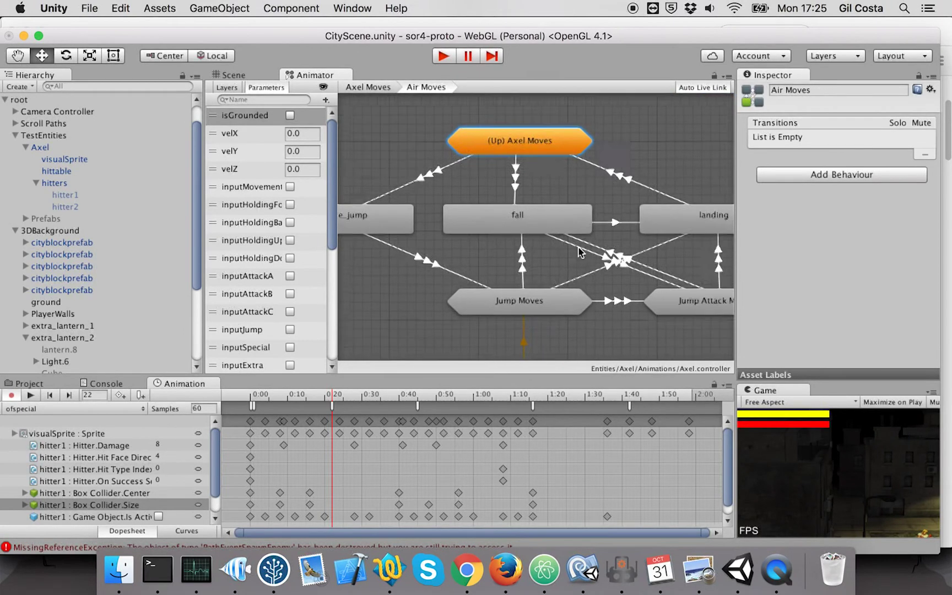
click(357, 91)
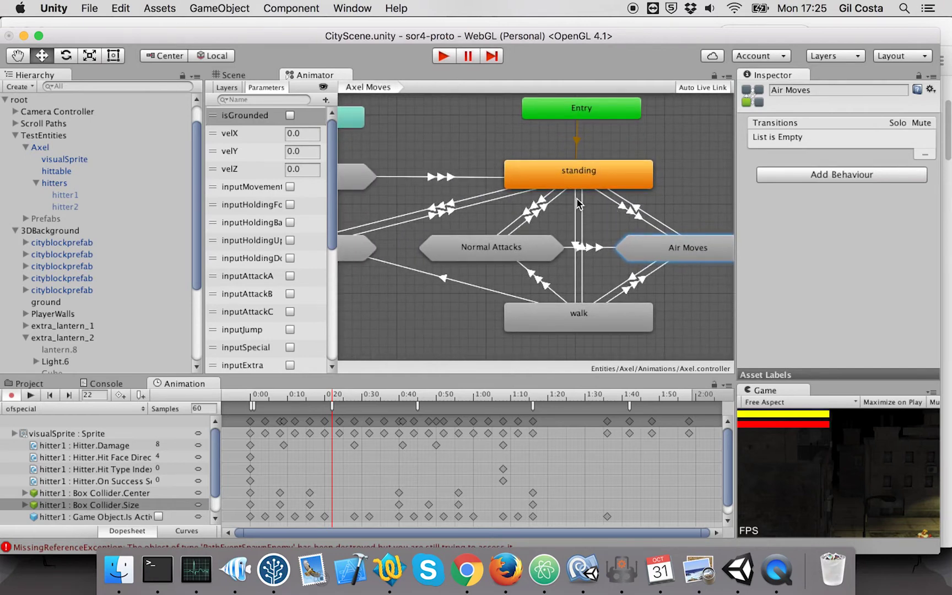
Examine the conditions of the standing-to-walk and walk-to-ofspecial transitions in Axel Moves
click(577, 198)
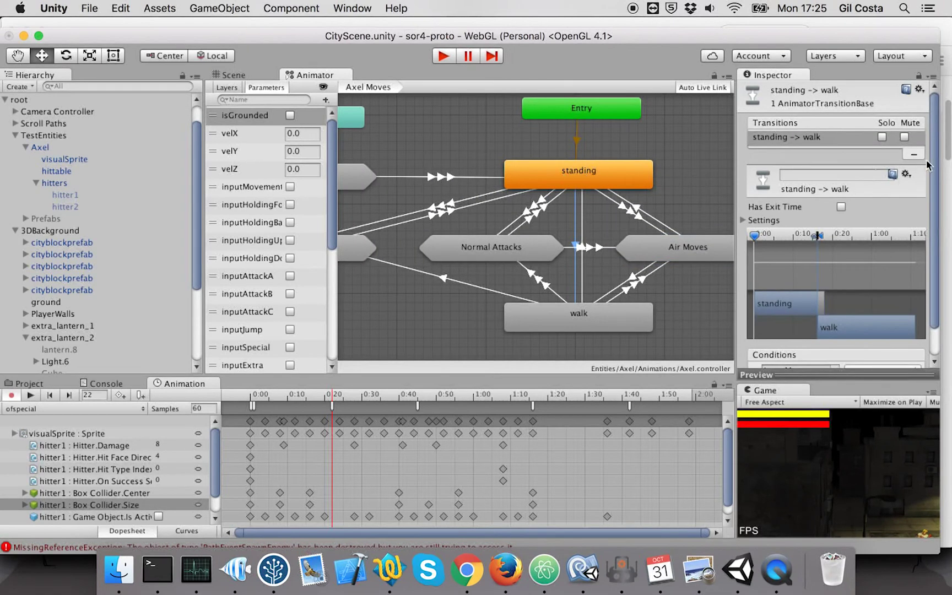
scroll(936, 187, down, 2)
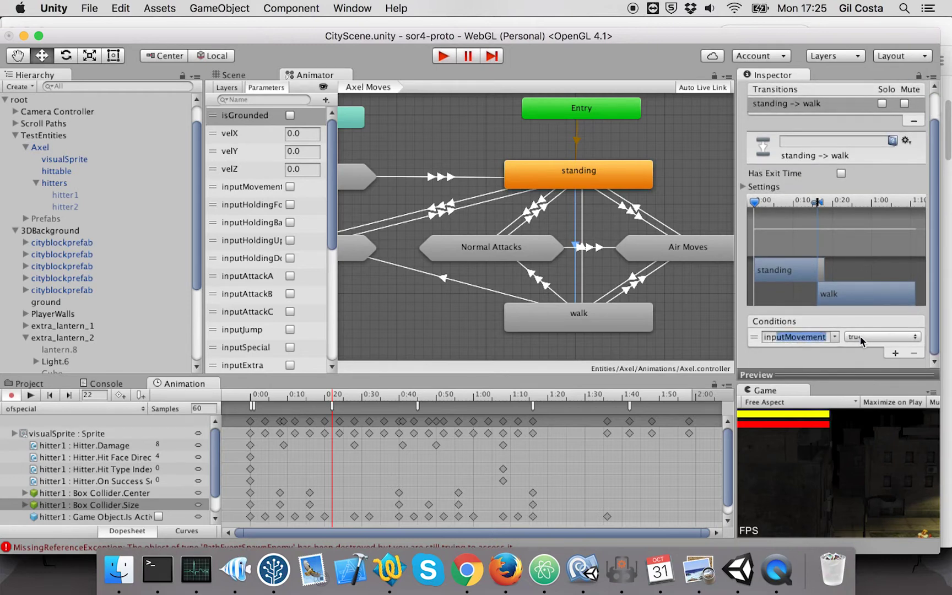
scroll(810, 167, up, 2)
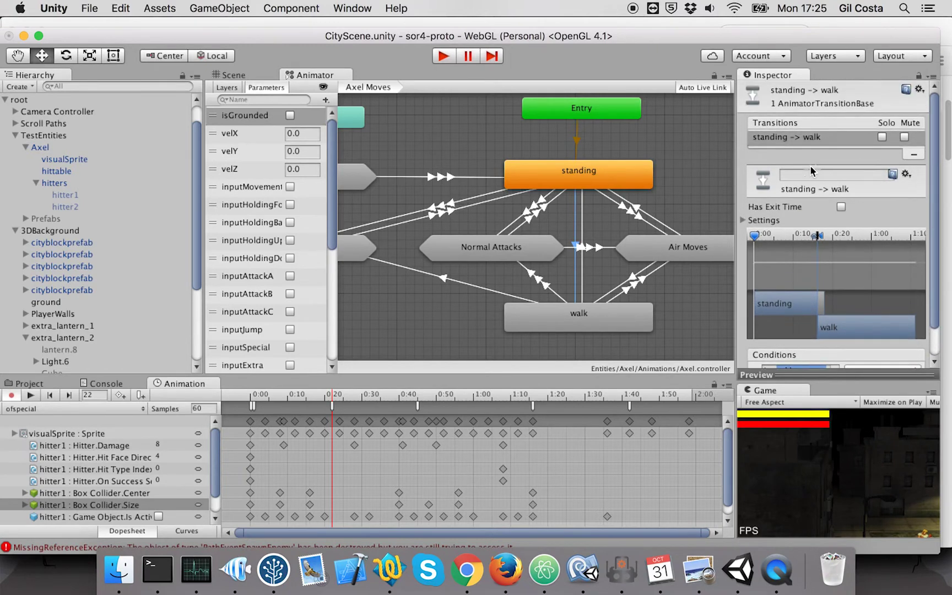
middle_drag(444, 333, 527, 333)
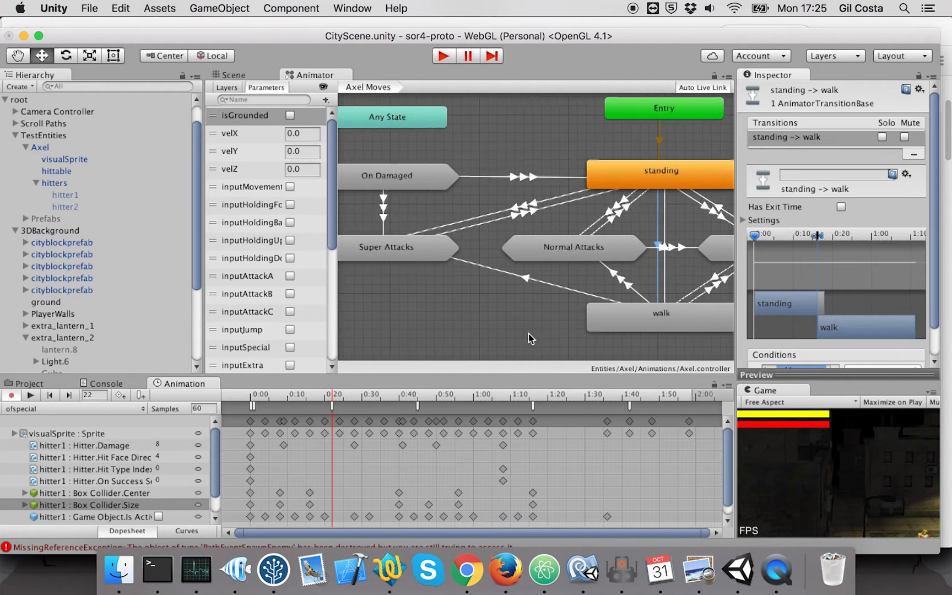
click(533, 279)
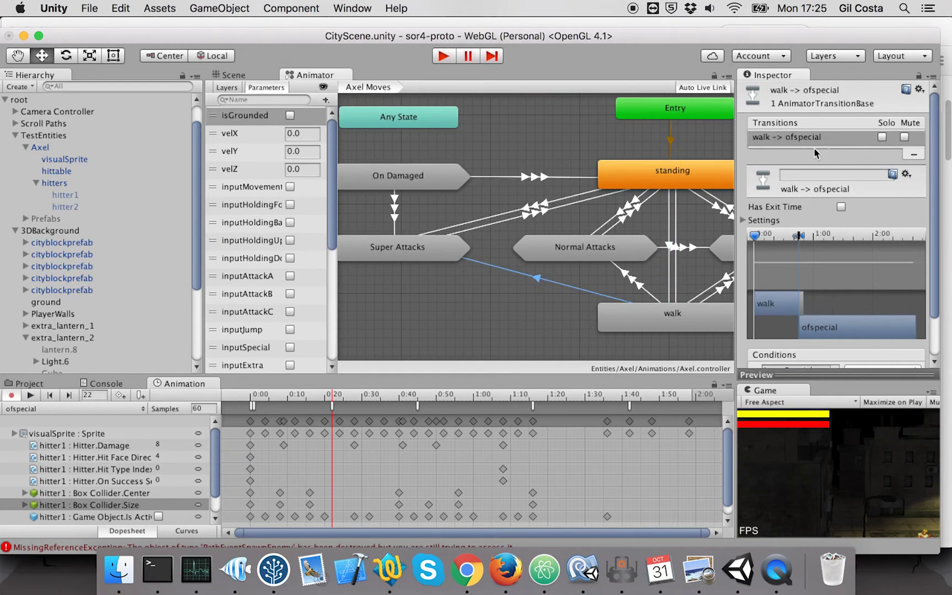
scroll(930, 326, down, 3)
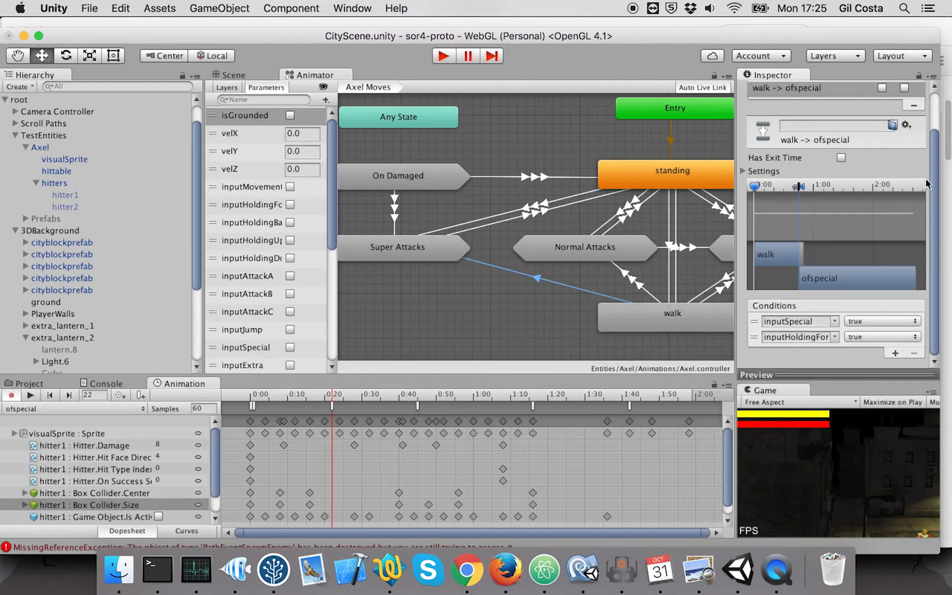
Look inside the On Damaged sub-state machine of Axel Moves and inspect its being_hit state
scroll(935, 168, up, 3)
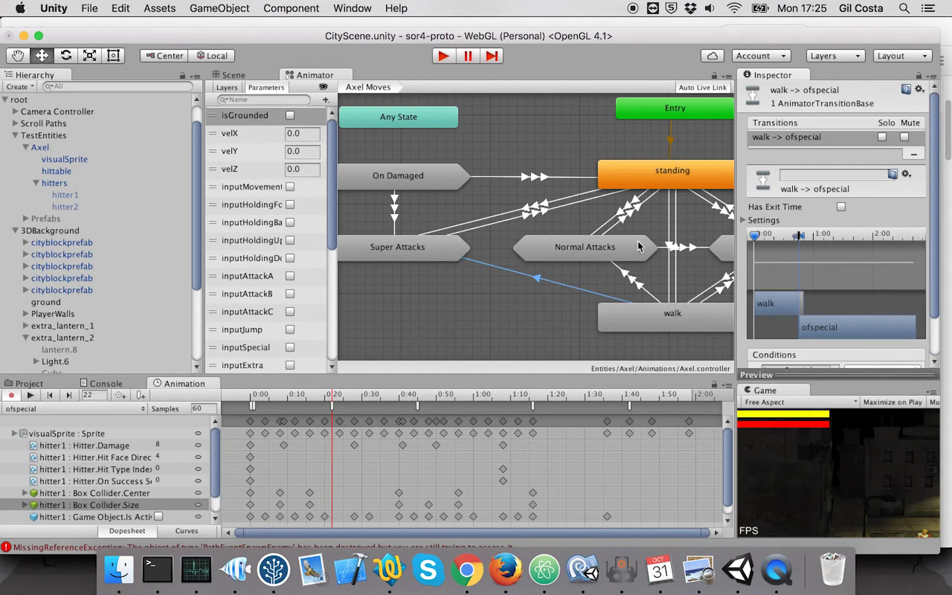
click(478, 322)
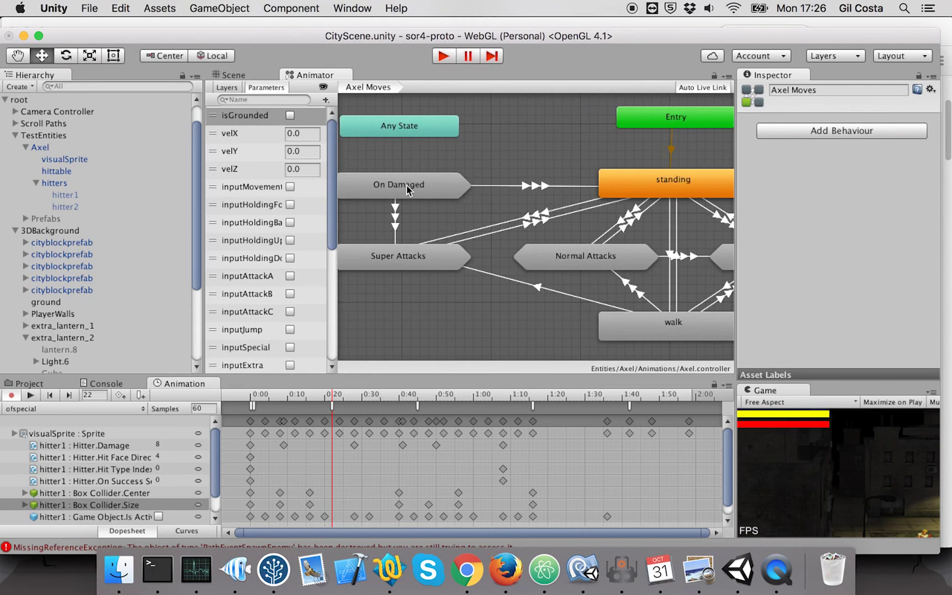
click(430, 190)
double_click(401, 188)
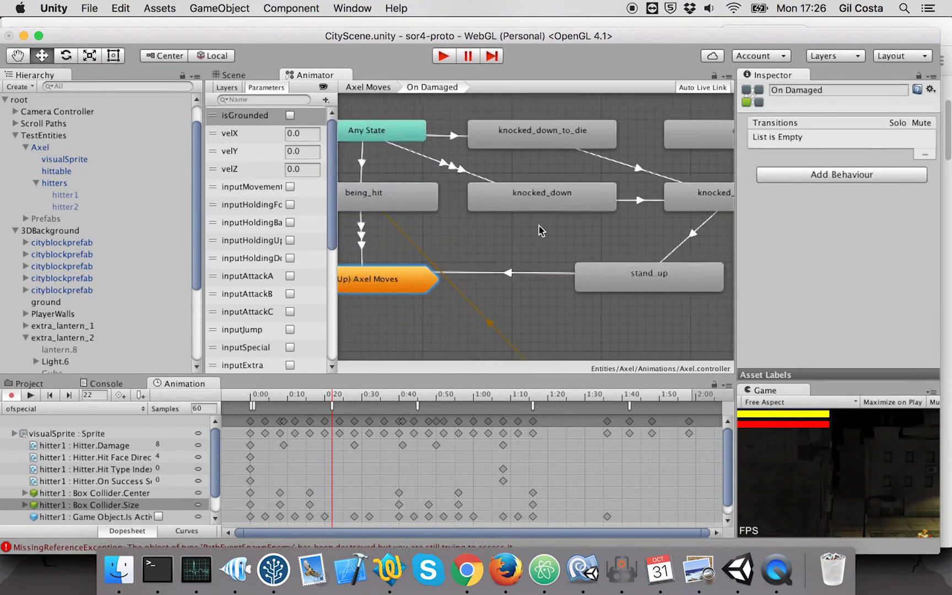
click(487, 198)
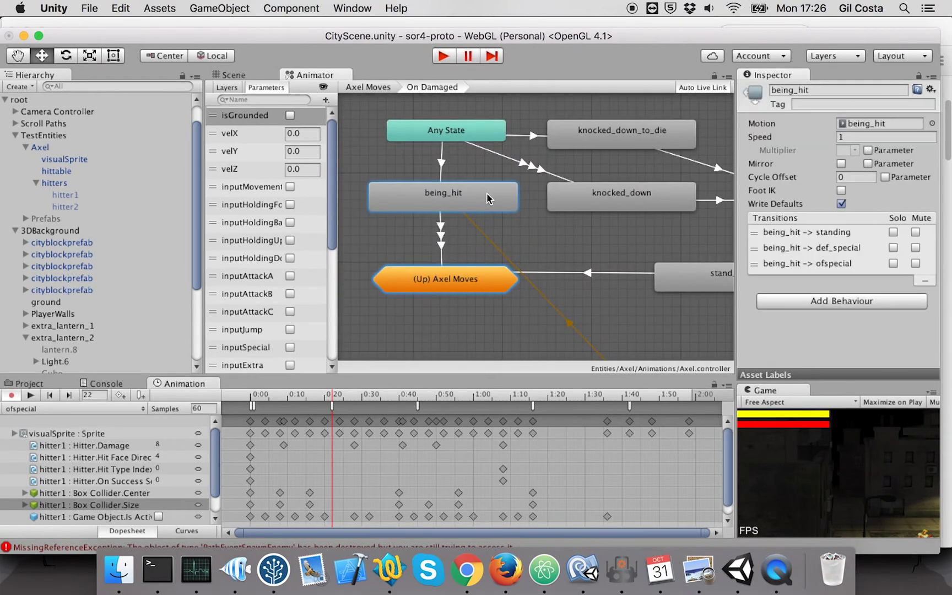
Examine the conditions of the being_hit to def_special transition, leaving them unchanged
click(823, 248)
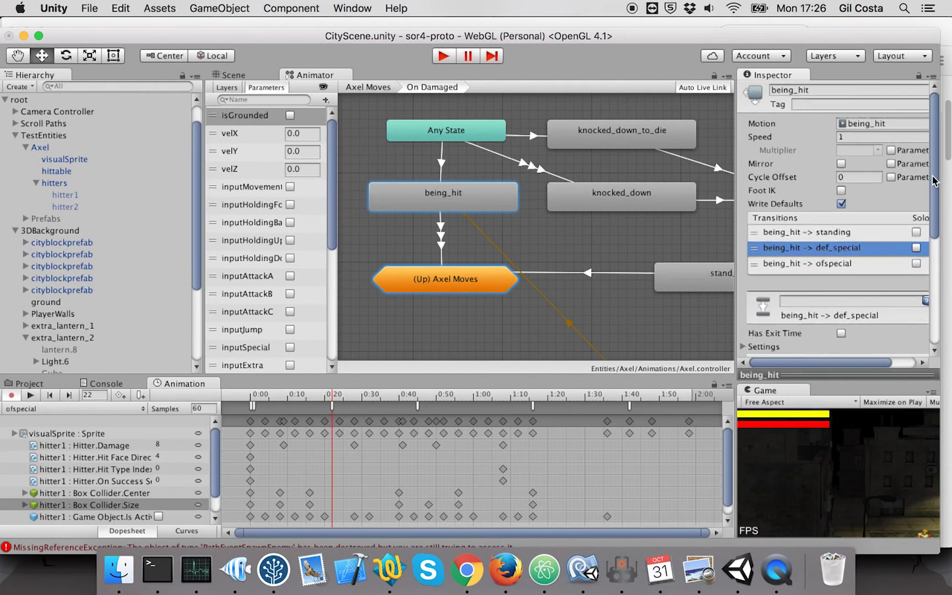
scroll(893, 260, down, 5)
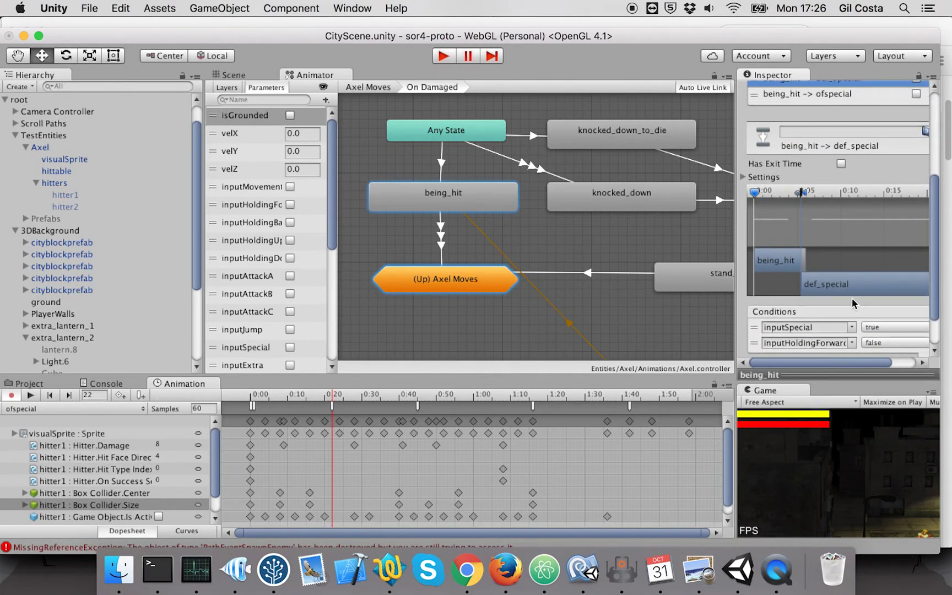
scroll(935, 205, down, 2)
click(894, 280)
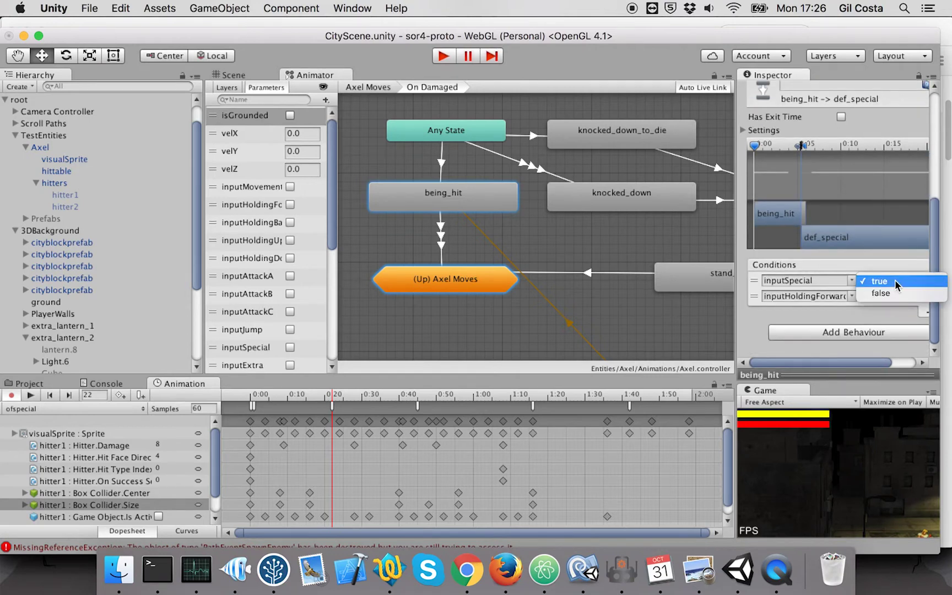
mouse_move(934, 228)
mouse_down()
mouse_move(938, 156)
mouse_move(935, 243)
mouse_up()
click(623, 231)
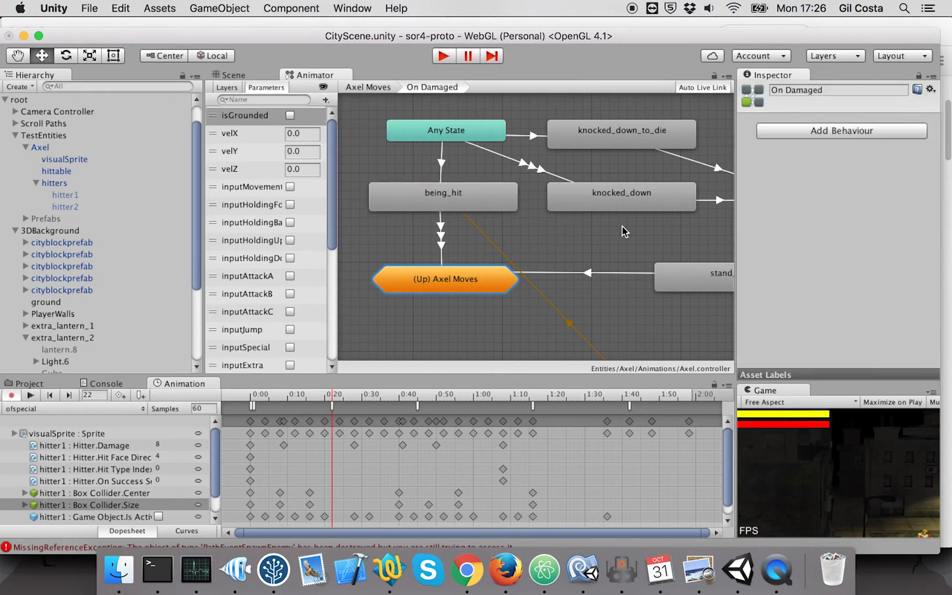
Play the game, walk Axel towards the approaching enemies and test his attacks on them
click(441, 57)
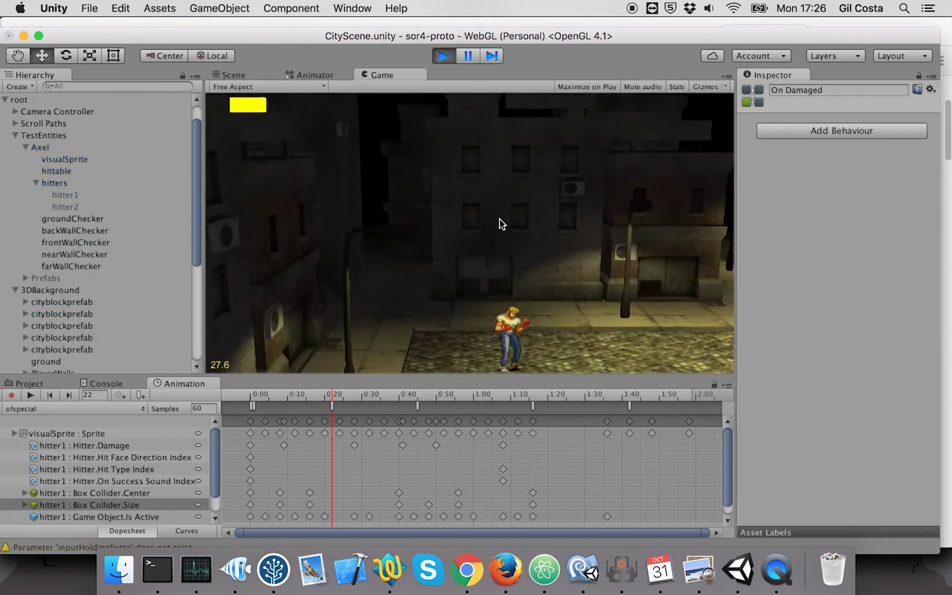
key(Left)
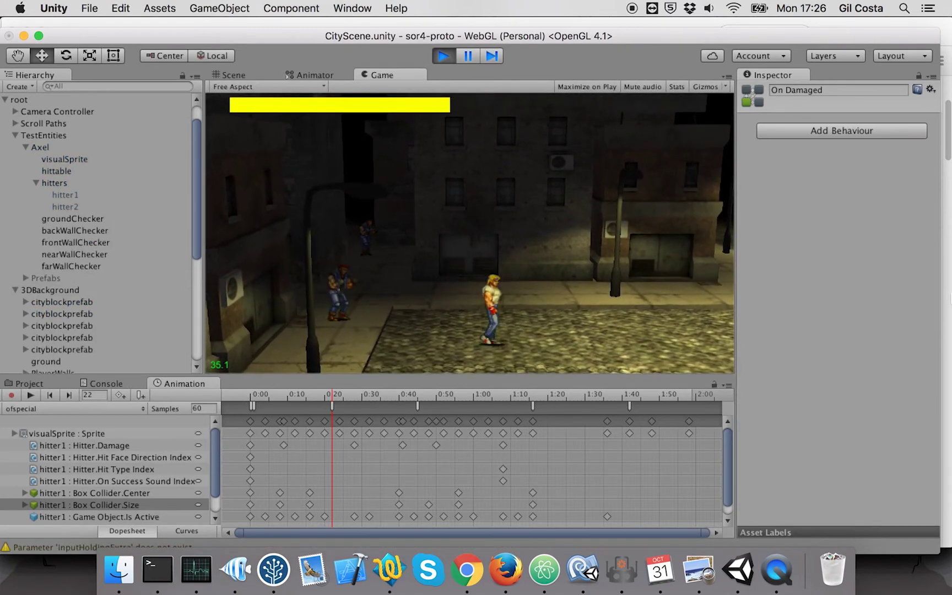
key(Up)
key(a)
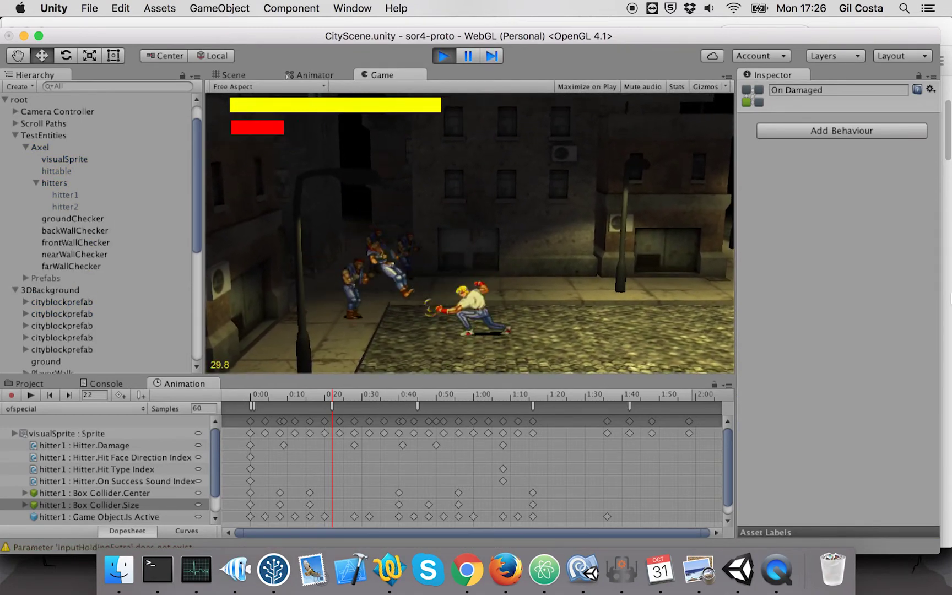
key(a)
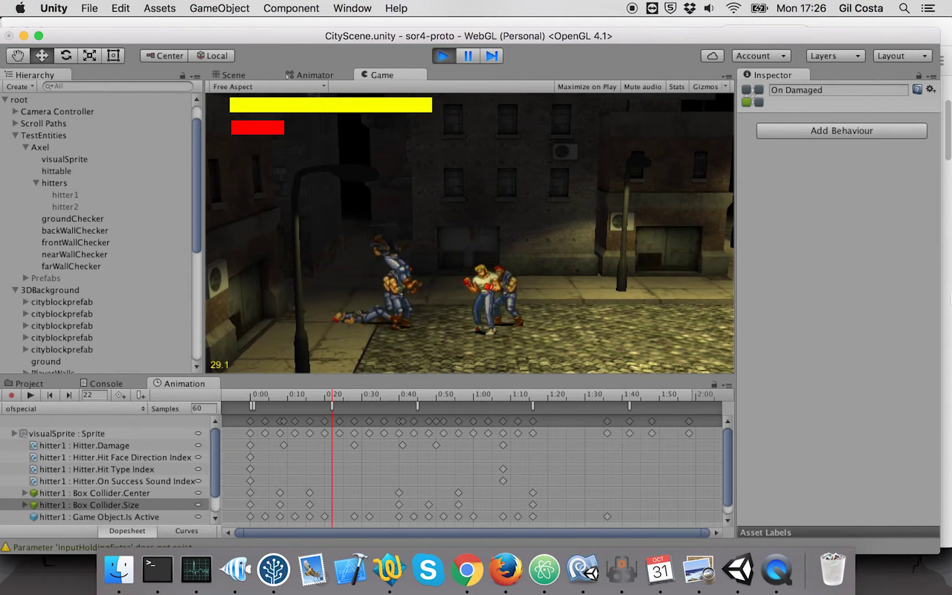
key(a)
key(a)
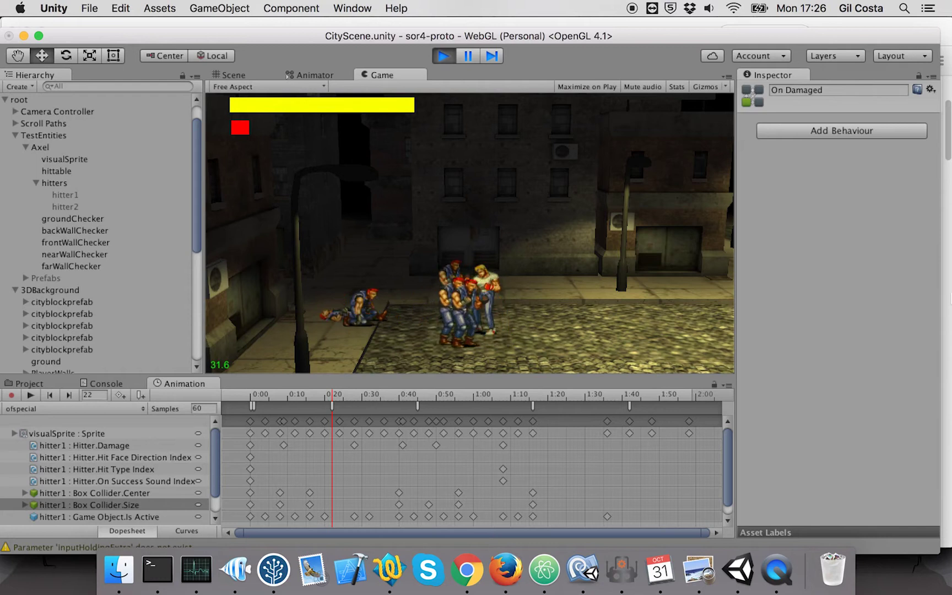
key(a)
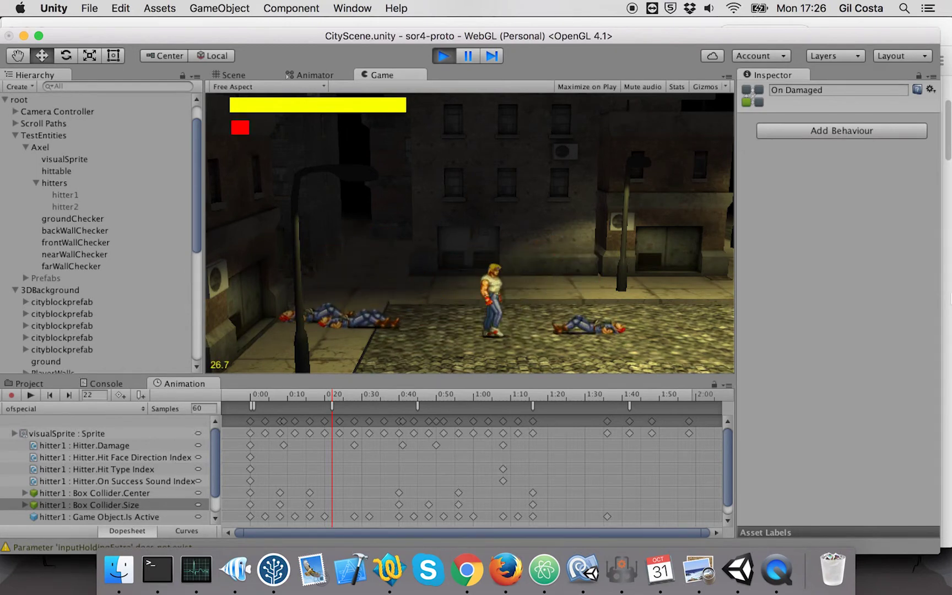
Let the enemies surround Axel and repeatedly test his attacks for breaking out of the group
key(Right)
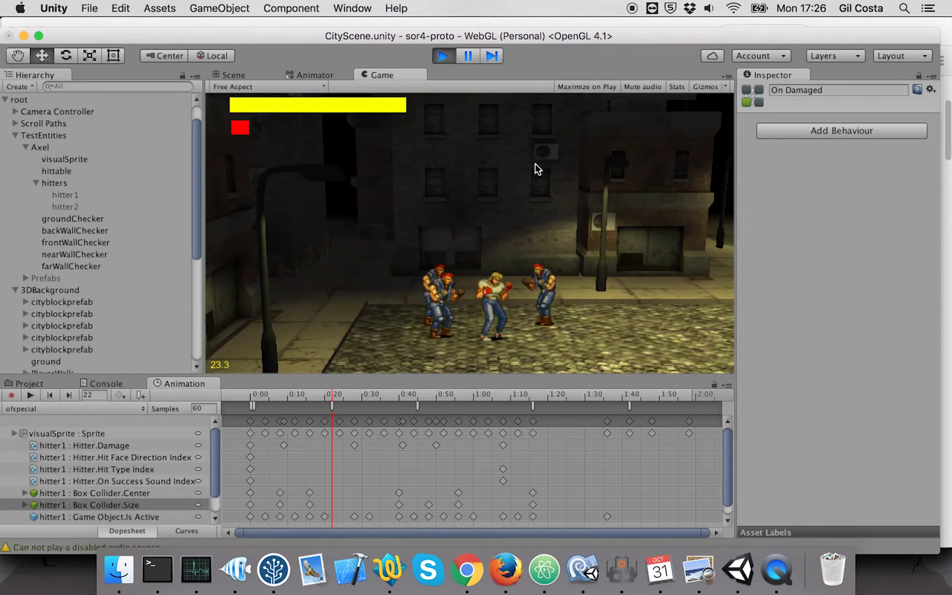
key(a)
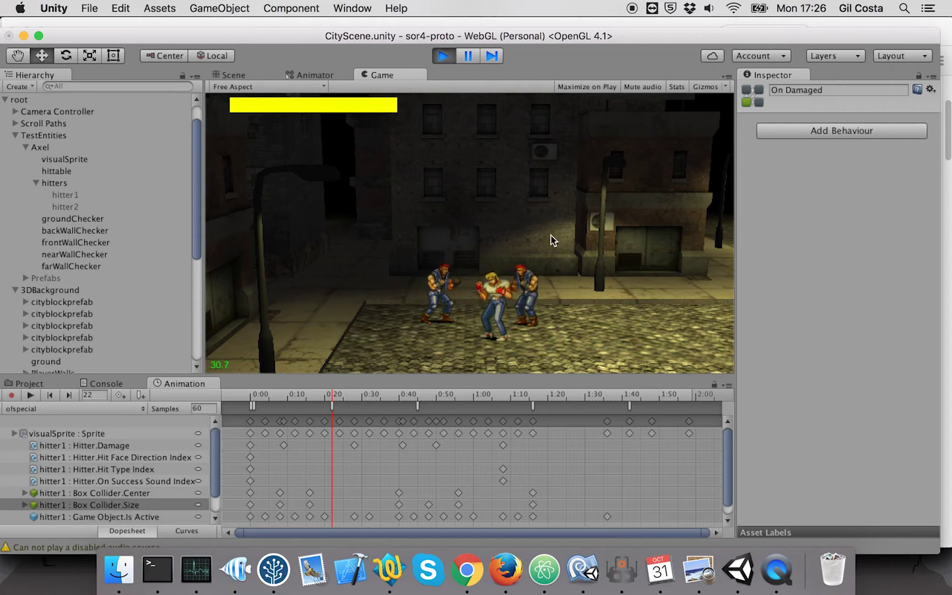
key(a)
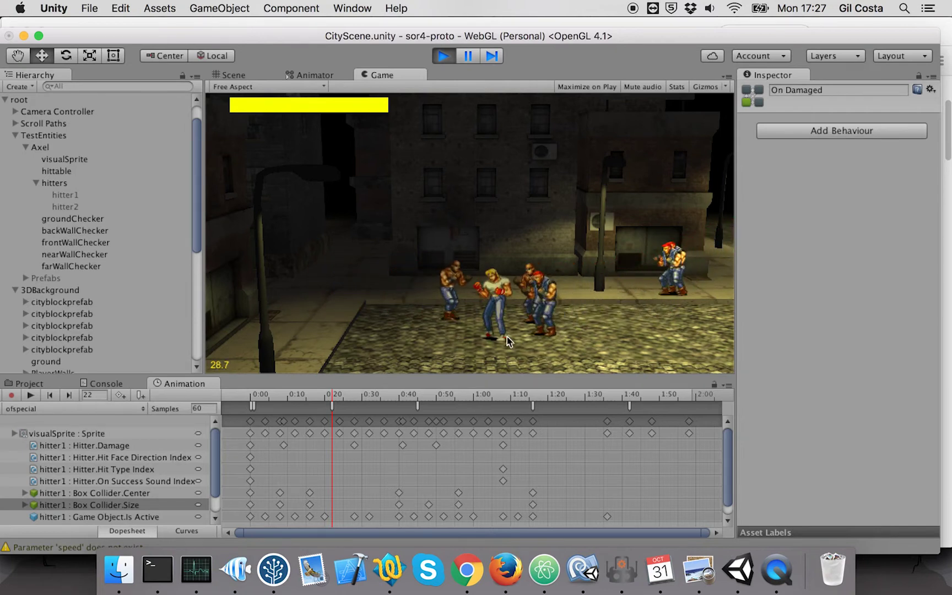
key(space)
key(space)
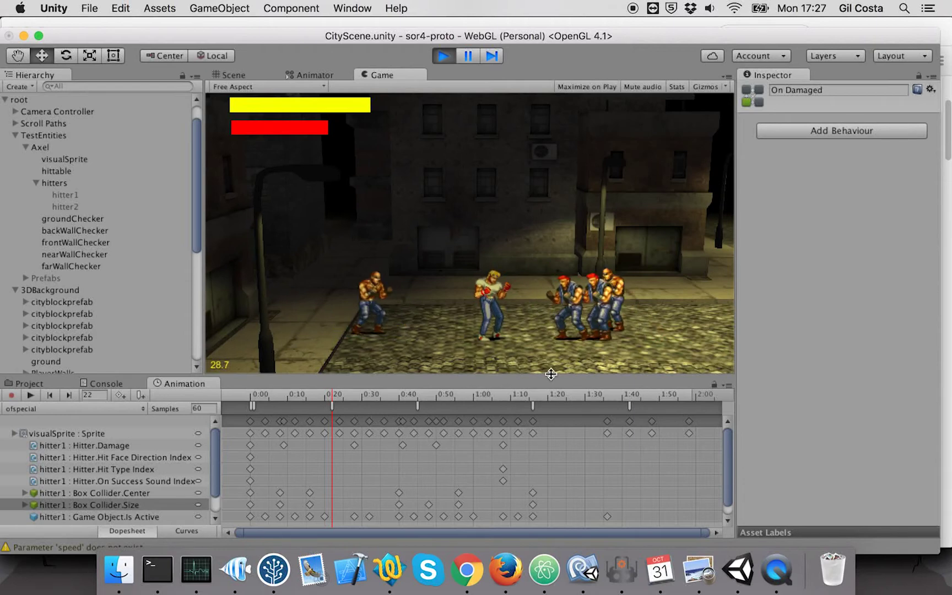
key(x)
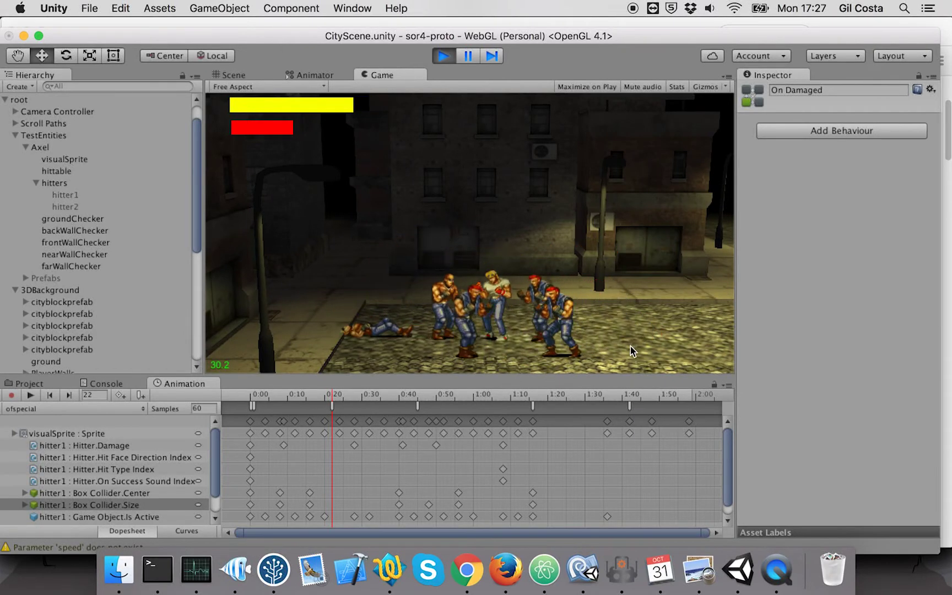
key(x)
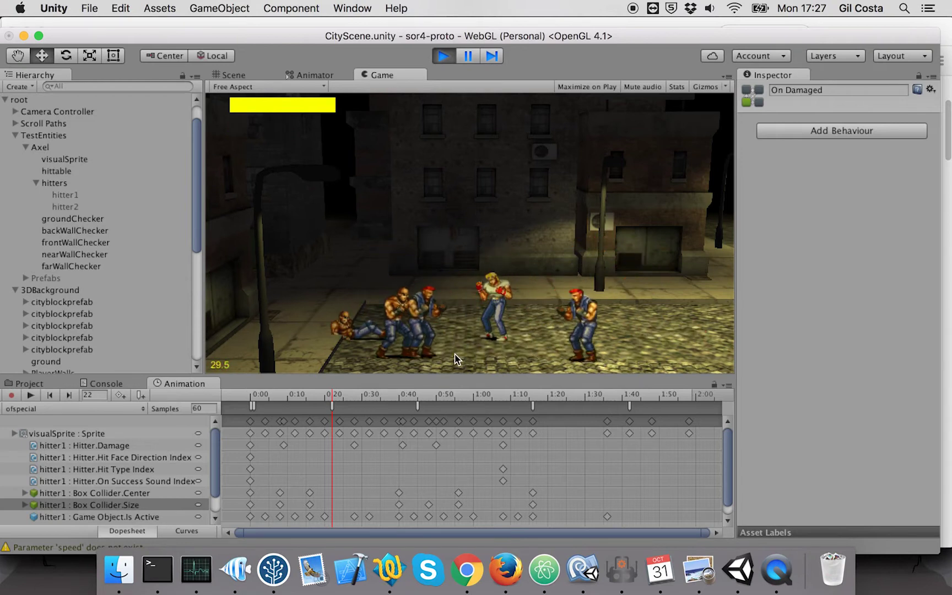
key(x)
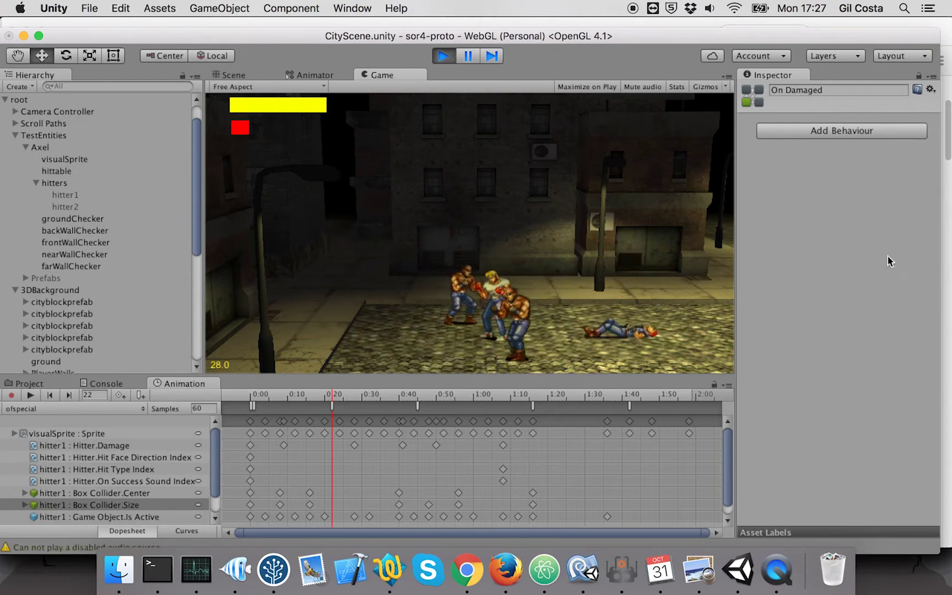
key(x)
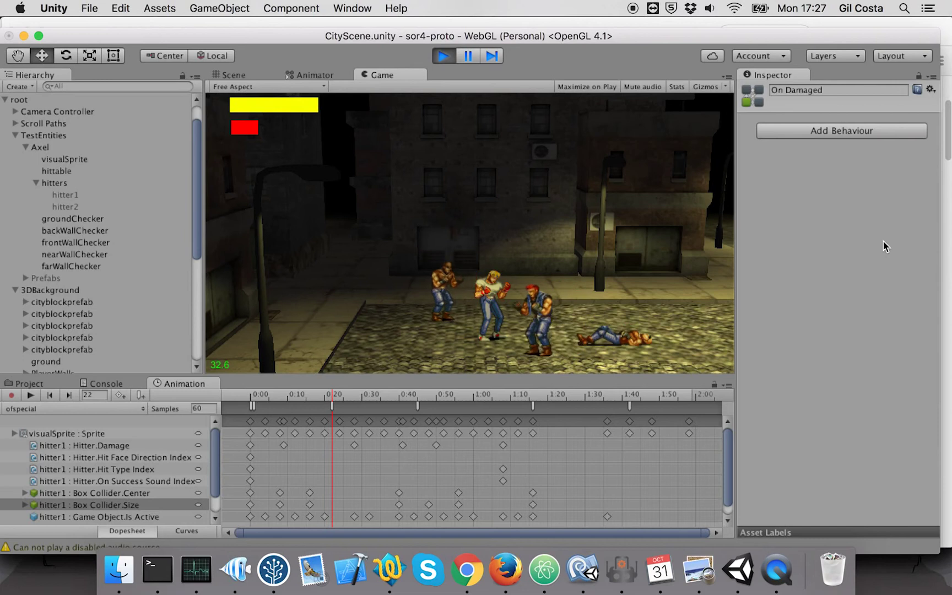
key(x)
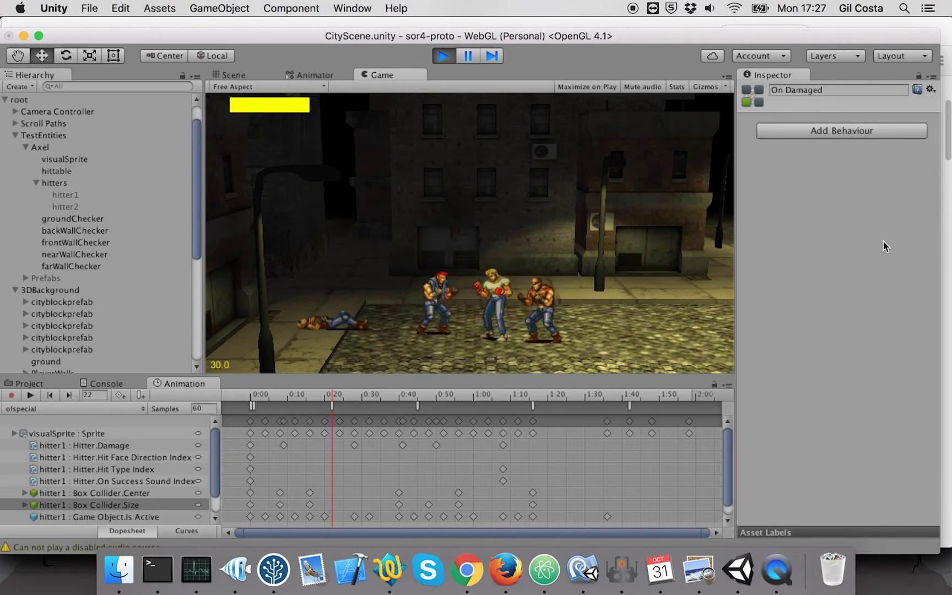
key(x)
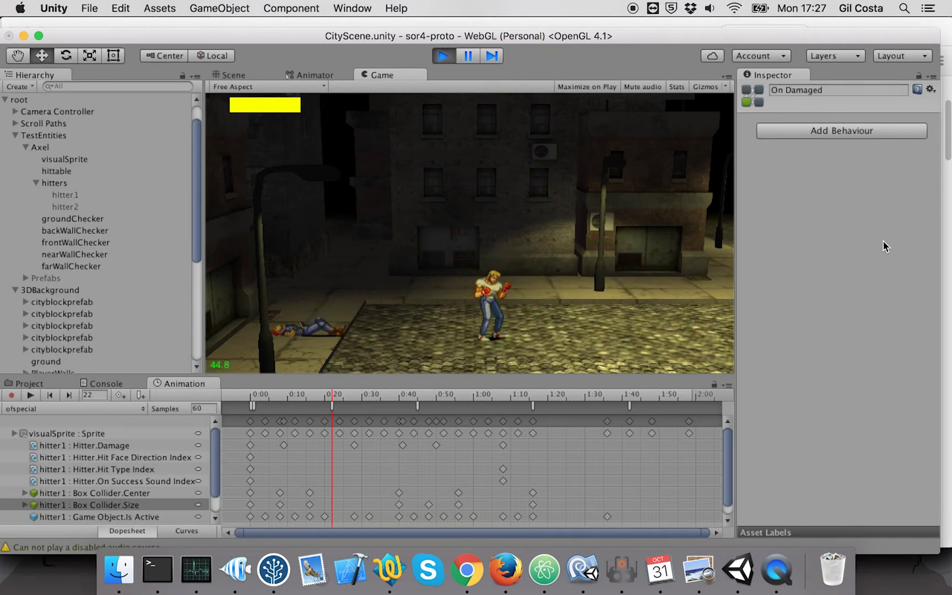
key(Right)
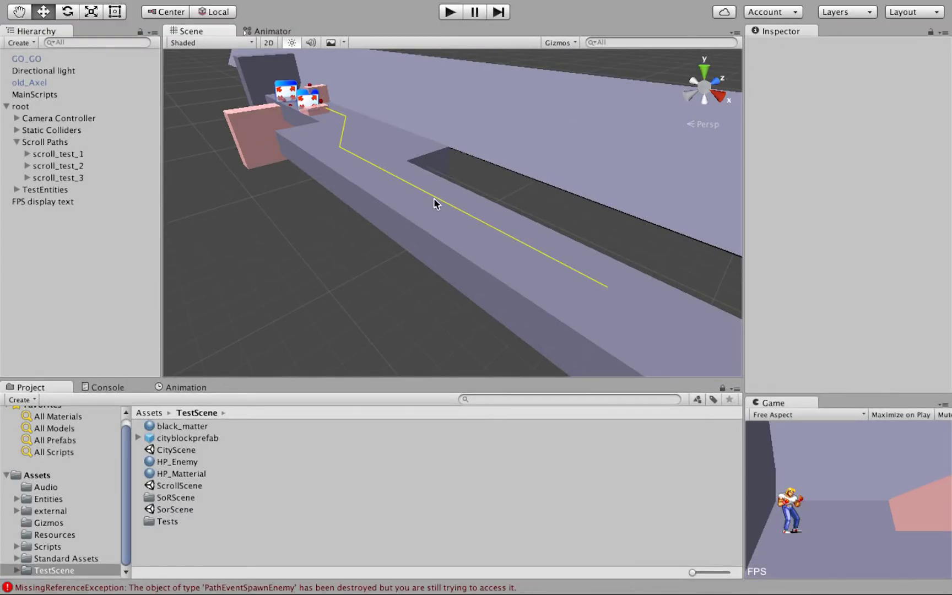
Examine the scroll path lines and red spheres in the test scene, from Axel's starting point past the ramp to the stairs
scroll(435, 204, up, 5)
middle_drag(386, 181, 501, 269)
scroll(441, 218, up, 2)
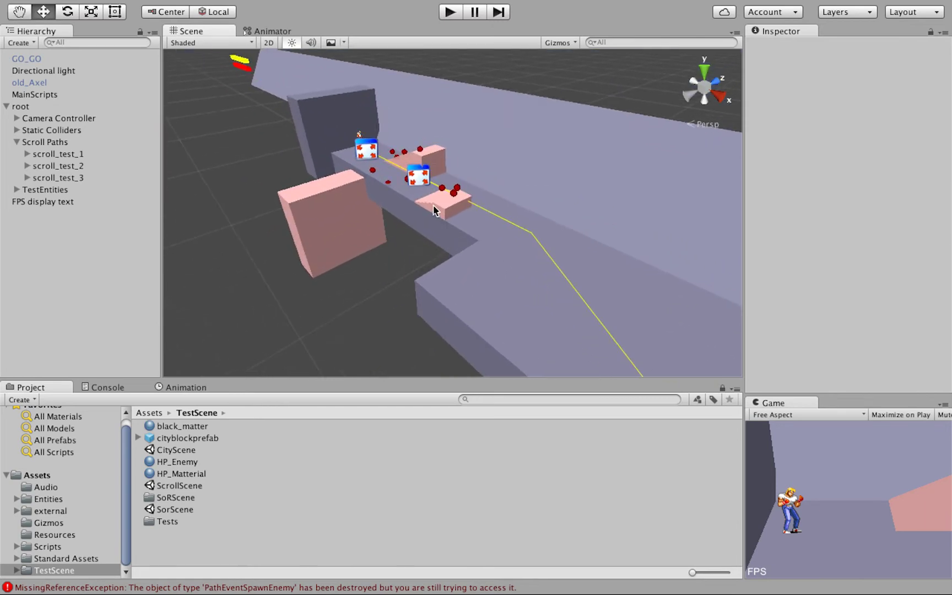
scroll(416, 204, up, 5)
alt+drag(398, 203, 530, 232)
middle_drag(529, 232, 397, 212)
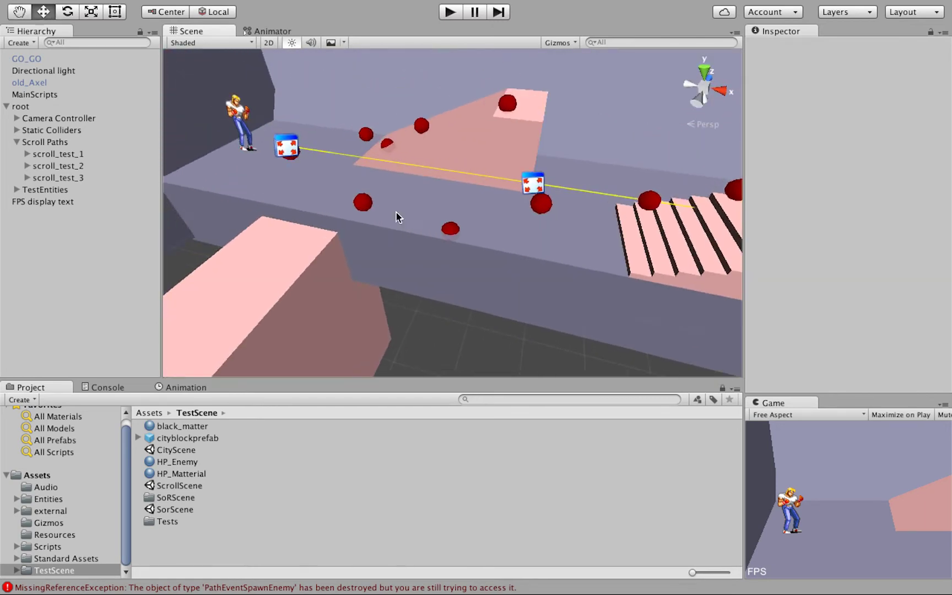
right_drag(359, 195, 378, 223)
middle_drag(513, 160, 297, 137)
scroll(438, 168, down, 3)
alt+drag(437, 166, 423, 216)
key(a)
right_drag(423, 216, 507, 233)
scroll(409, 205, up, 4)
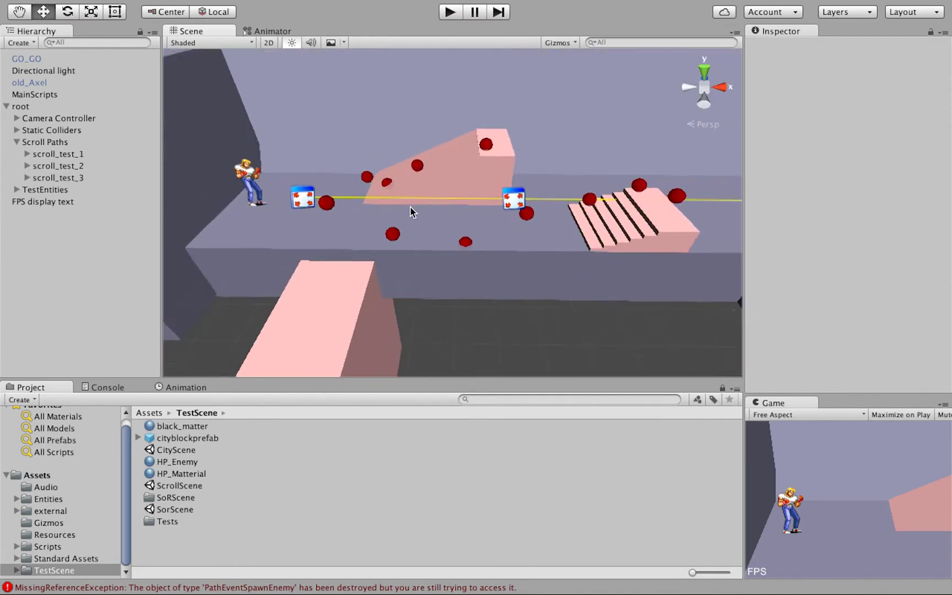
middle_drag(507, 201, 457, 210)
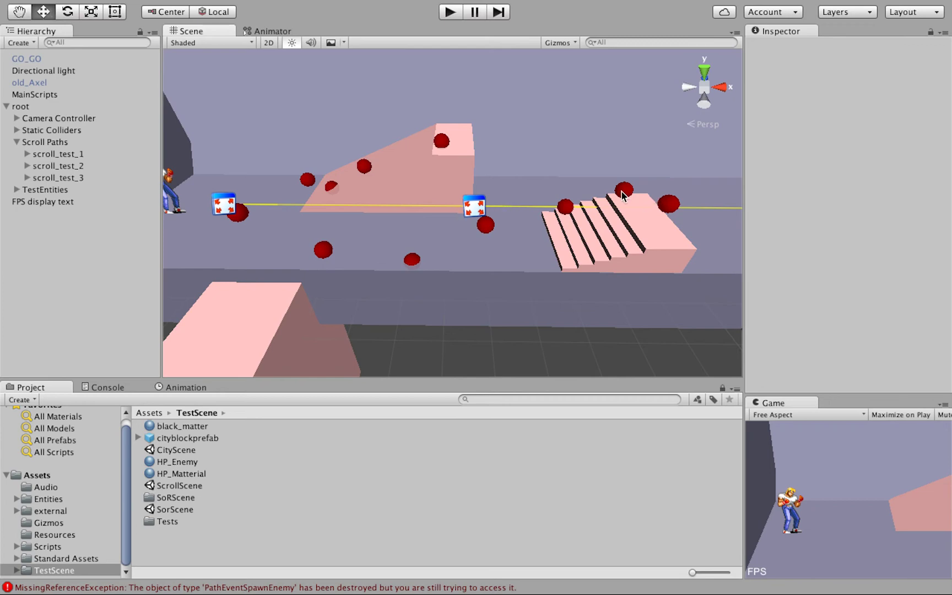
middle_drag(327, 238, 346, 233)
Deactivate the scroll_test_2 and scroll_test_3 scroll paths together
click(58, 165)
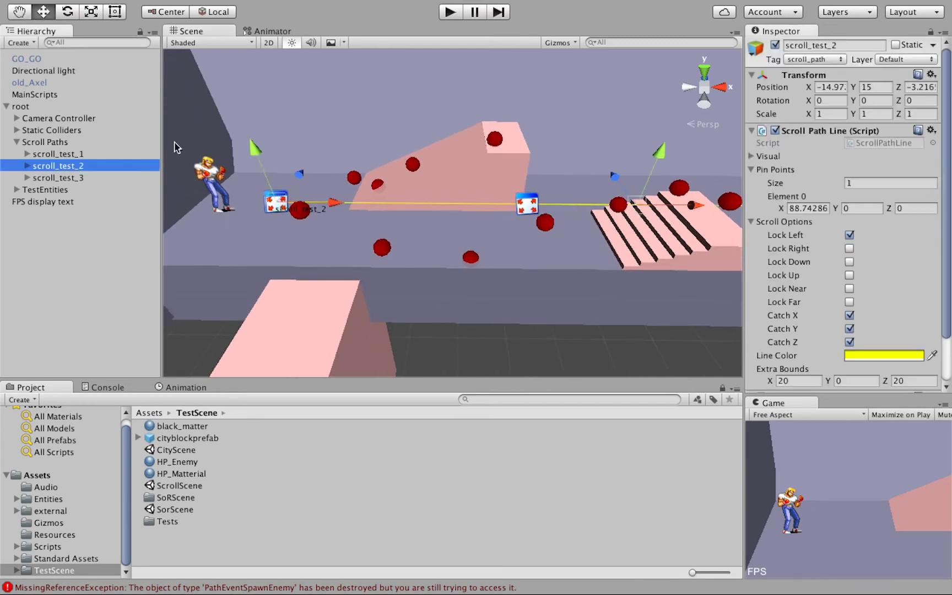
shift+click(58, 177)
click(775, 45)
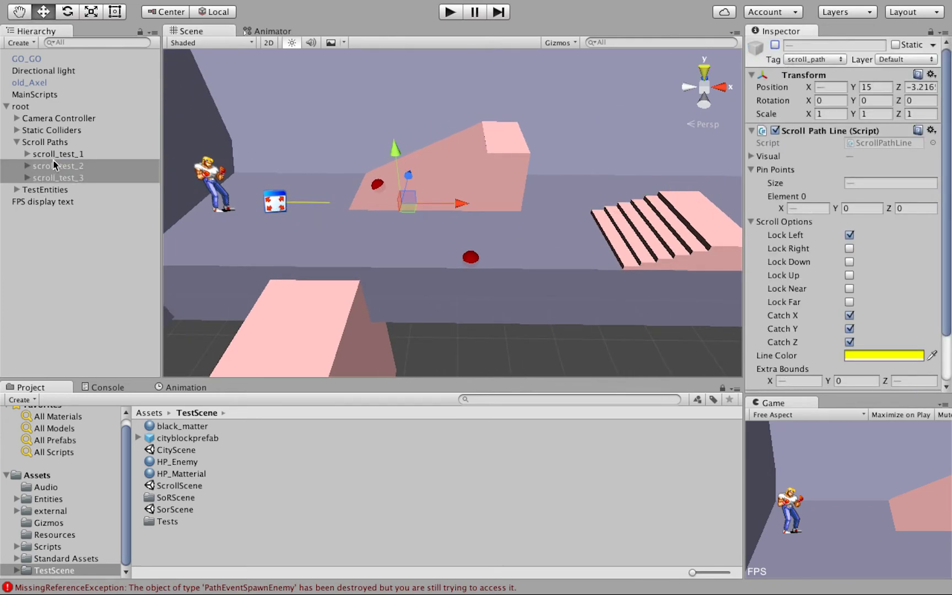
Select and frame scroll_test_1 and examine its path line between the two end points
double_click(76, 155)
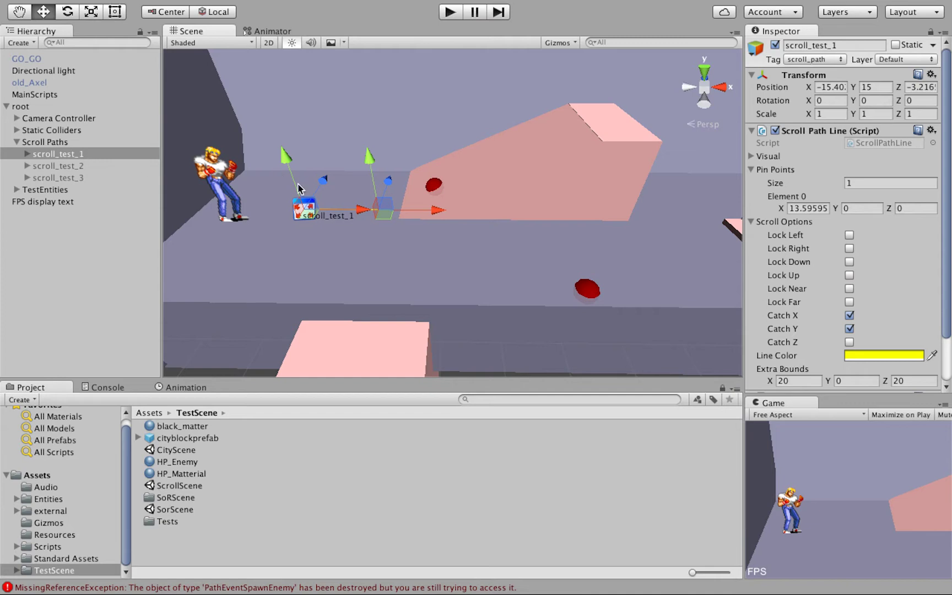
middle_drag(302, 244, 332, 243)
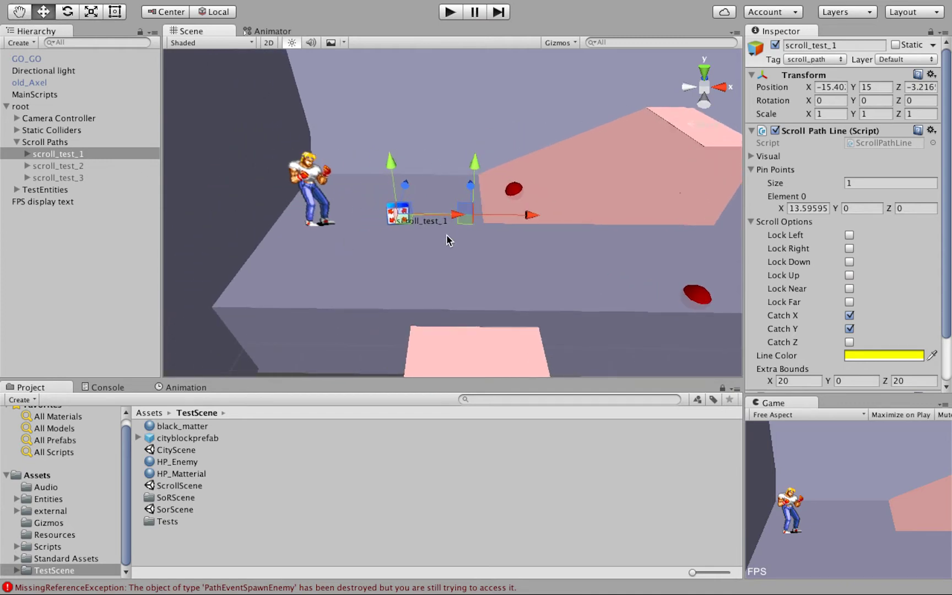
scroll(447, 236, up, 3)
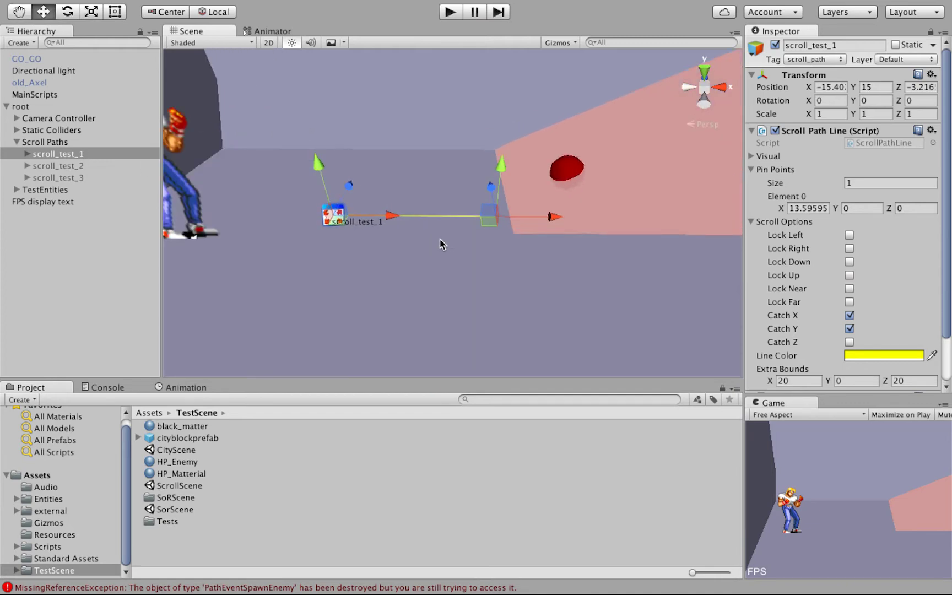
middle_drag(439, 239, 411, 239)
scroll(413, 239, down, 5)
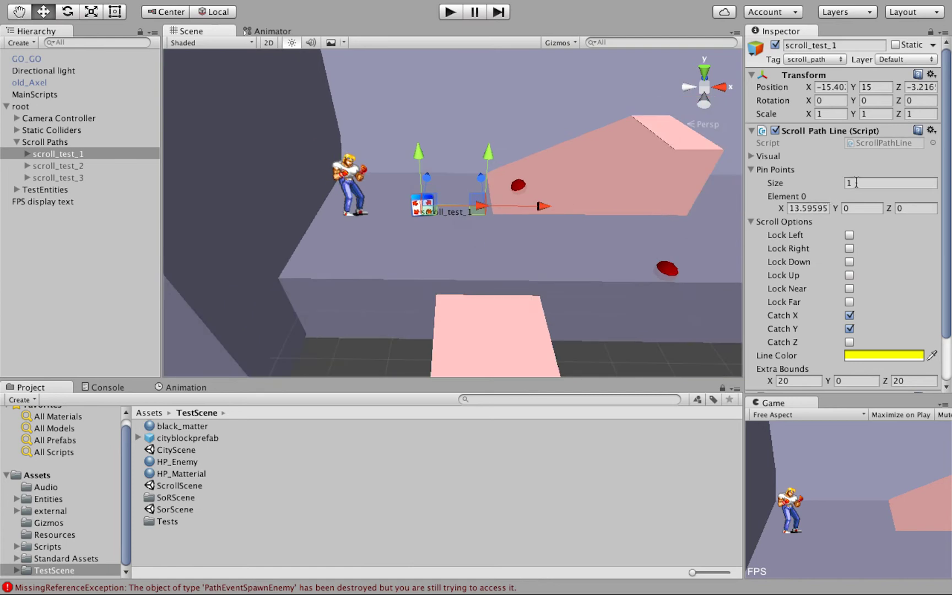
Add a second pin point to scroll_test_1's path with its position set to X 40, Y 0, Z -70
text(2)
key(Return)
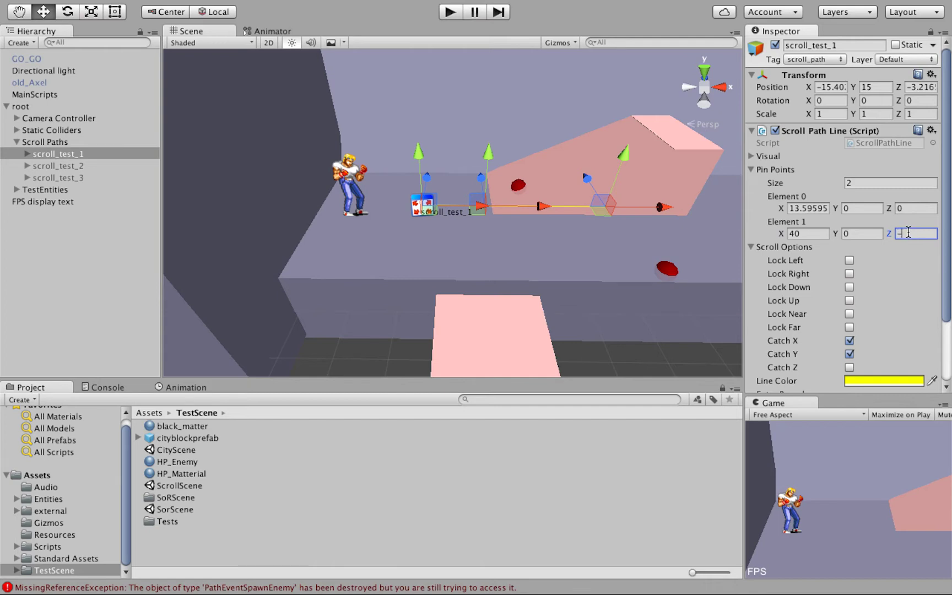
middle_drag(429, 212, 406, 224)
scroll(393, 186, down, 5)
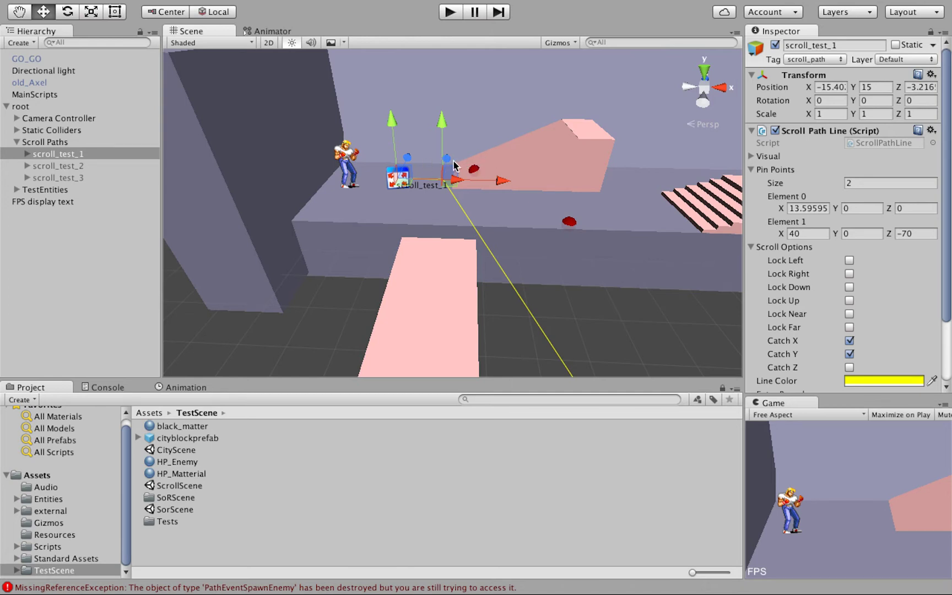
middle_drag(480, 230, 472, 202)
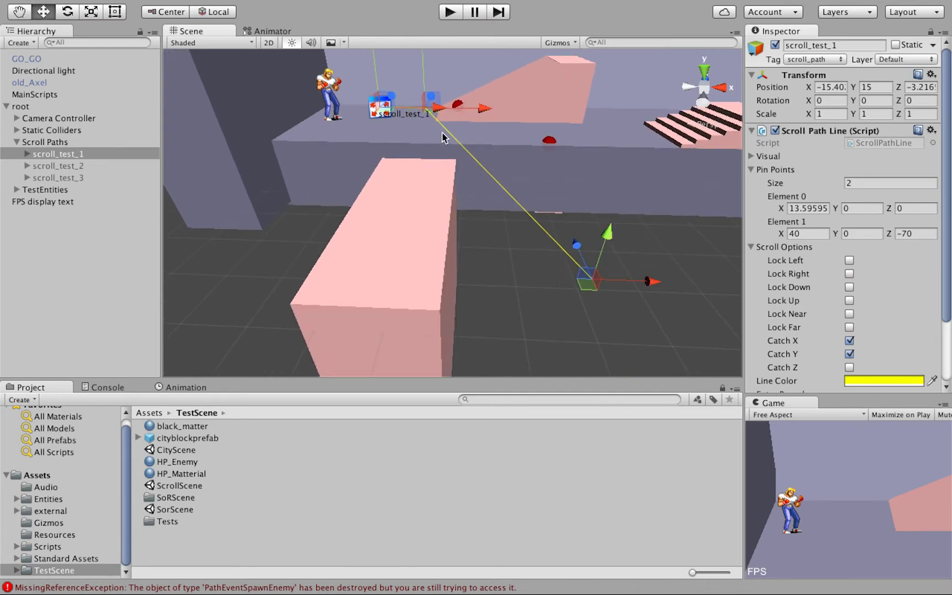
mouse_move(471, 110)
middle_down()
mouse_move(478, 161)
mouse_move(475, 120)
middle_up()
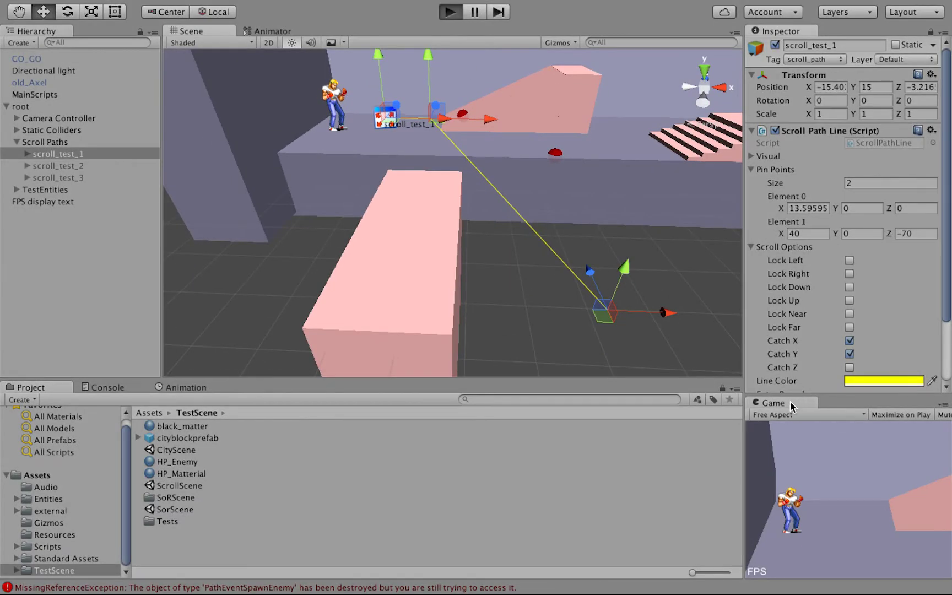
Run the scene, enlarge the Game view in a floating window to watch Axel move, and dock it back in place
drag(793, 406, 380, 154)
drag(472, 233, 797, 439)
drag(586, 59, 415, 66)
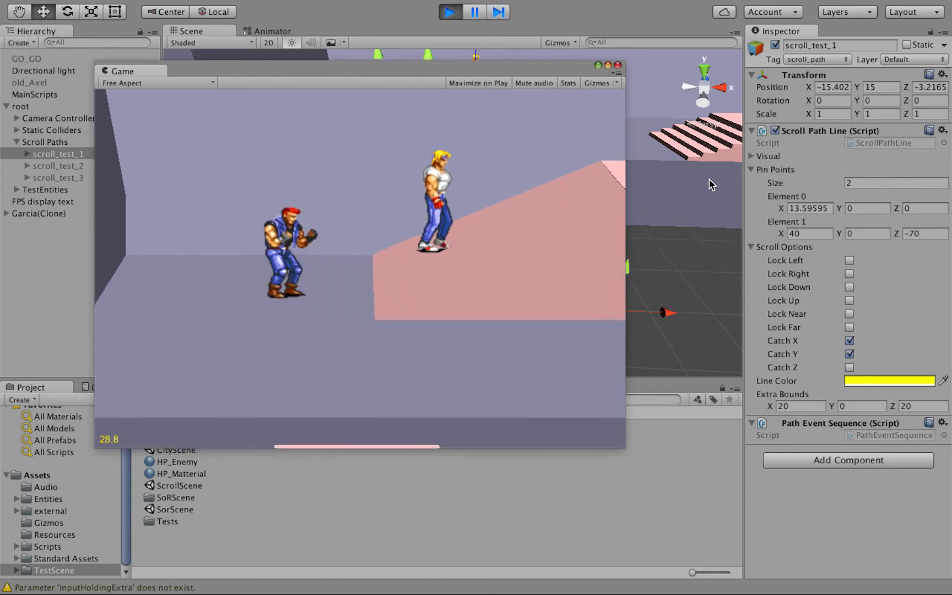
drag(131, 75, 858, 512)
Frame the new path segment in the Scene view and walk Axel off the ramp to examine how the camera follows it
alt+drag(534, 182, 527, 231)
middle_drag(527, 231, 487, 220)
alt+drag(487, 221, 453, 214)
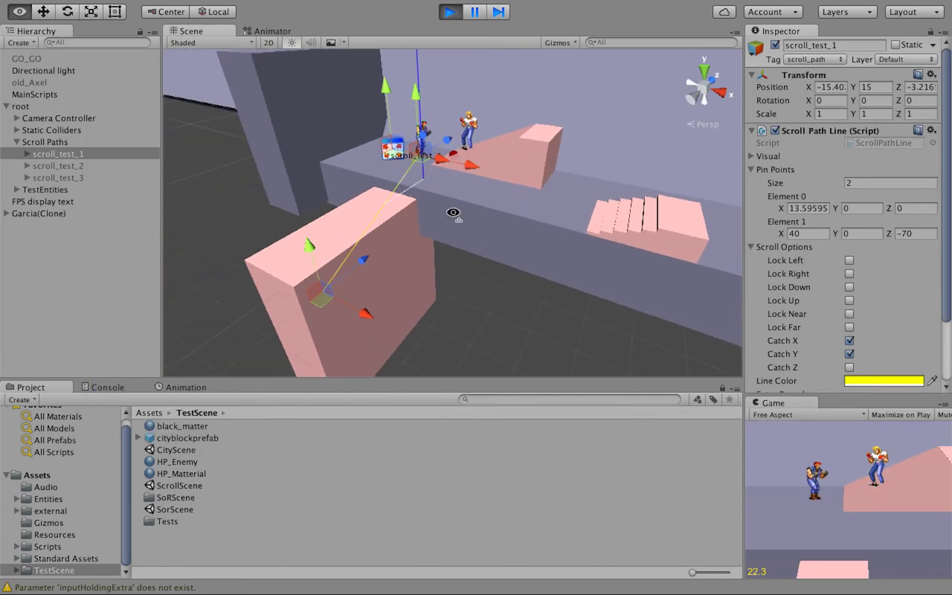
scroll(451, 216, up, 2)
middle_drag(450, 217, 480, 210)
key(Down)
key(Right)
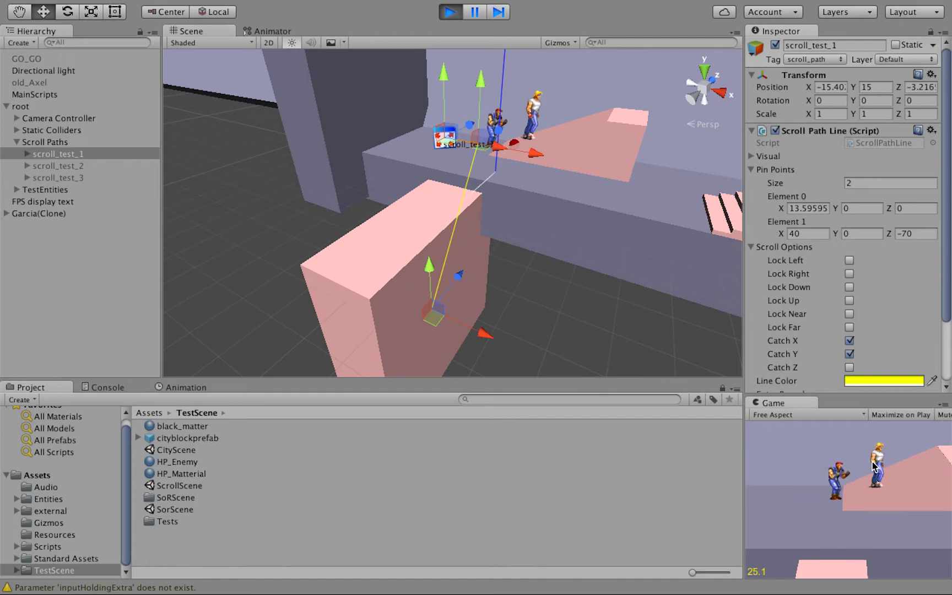
key(Right)
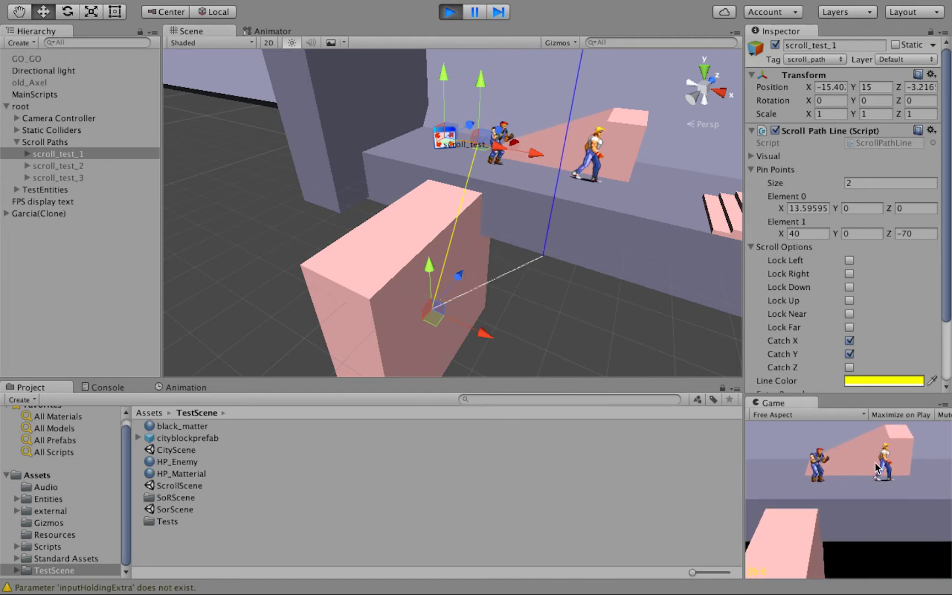
Test the scrolling towards the stairs while Axel jumps and fights the enemy, and stop the game
key(Left)
key(space)
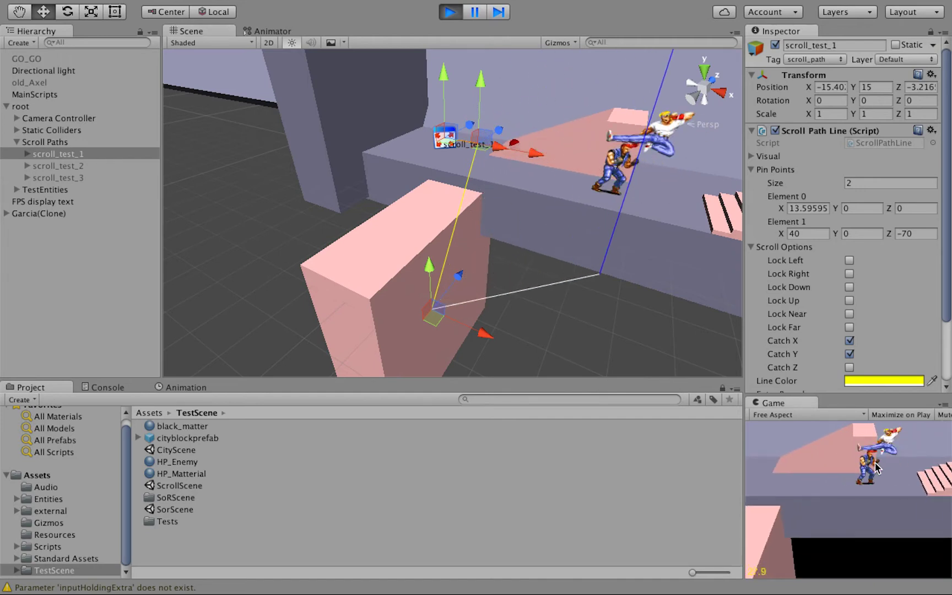
key(Right)
key(Right)
mouse_move(782, 5)
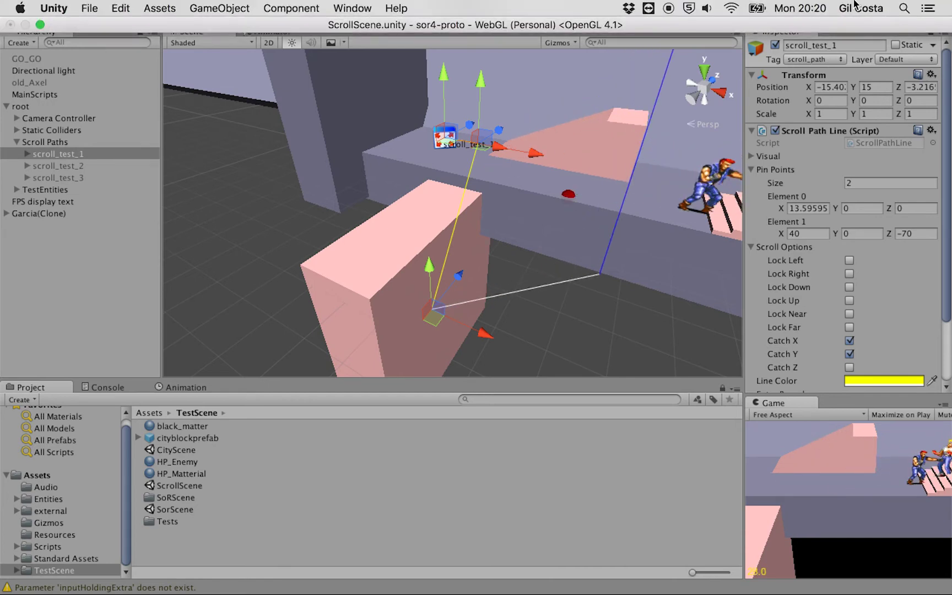
key(x)
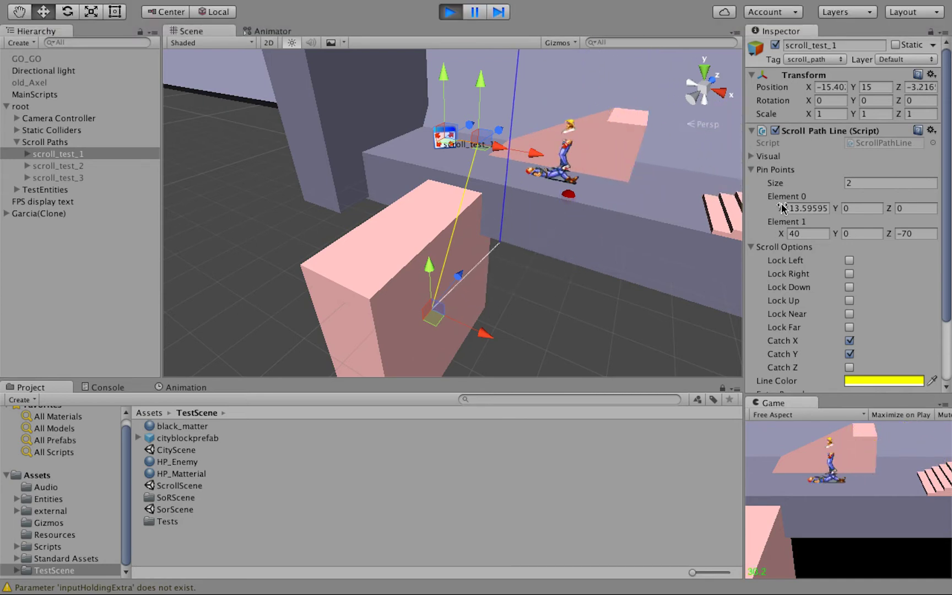
click(450, 12)
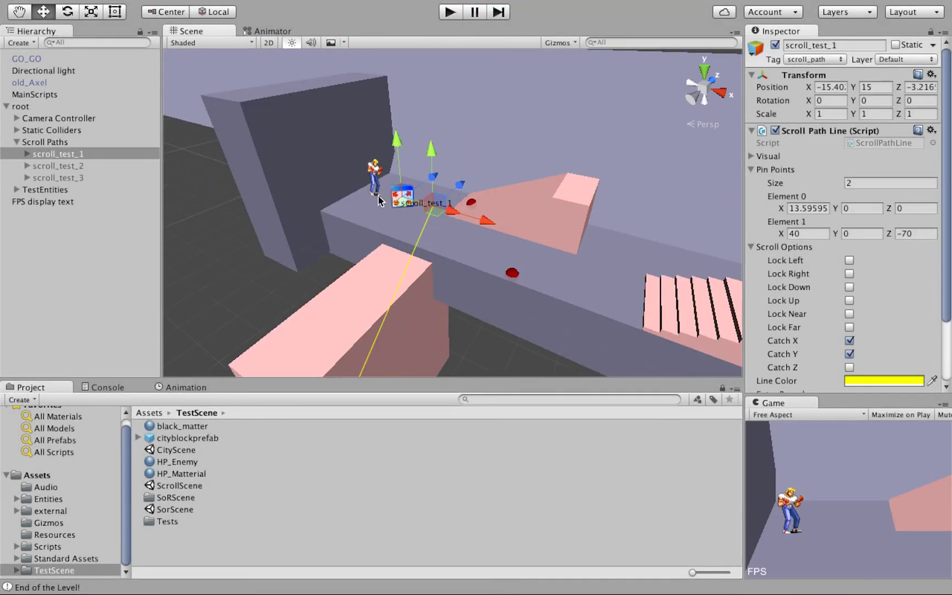
Remove the second pin point from scroll_test_1 by setting the Pin Points size to 1
alt+drag(388, 200, 412, 227)
scroll(412, 227, up, 3)
middle_drag(412, 227, 455, 215)
scroll(456, 214, down, 3)
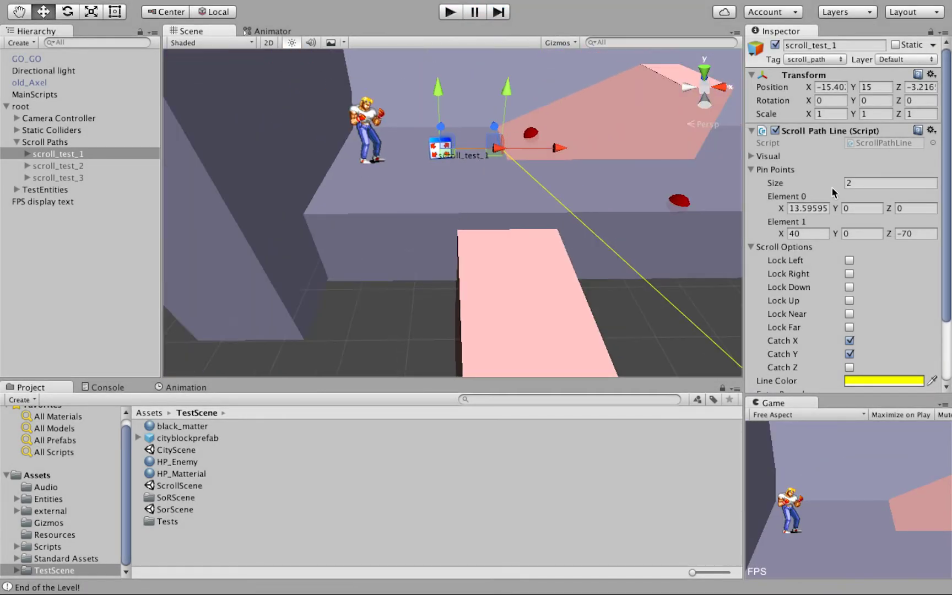
text(1)
key(Return)
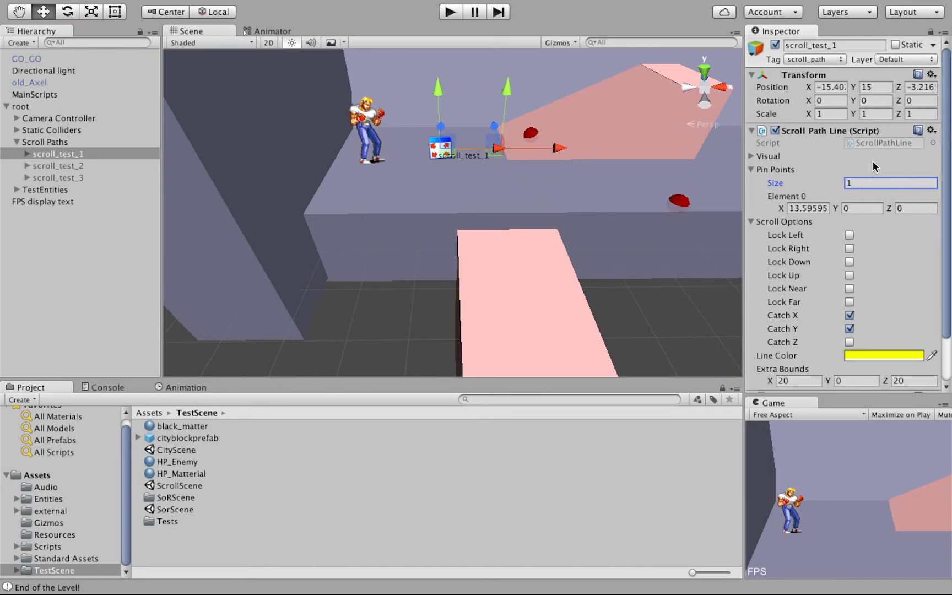
Examine the enemy type, delay and hit points of event_1 and event_2 under scroll_test_1
scroll(263, 151, up, 3)
middle_drag(500, 141, 458, 167)
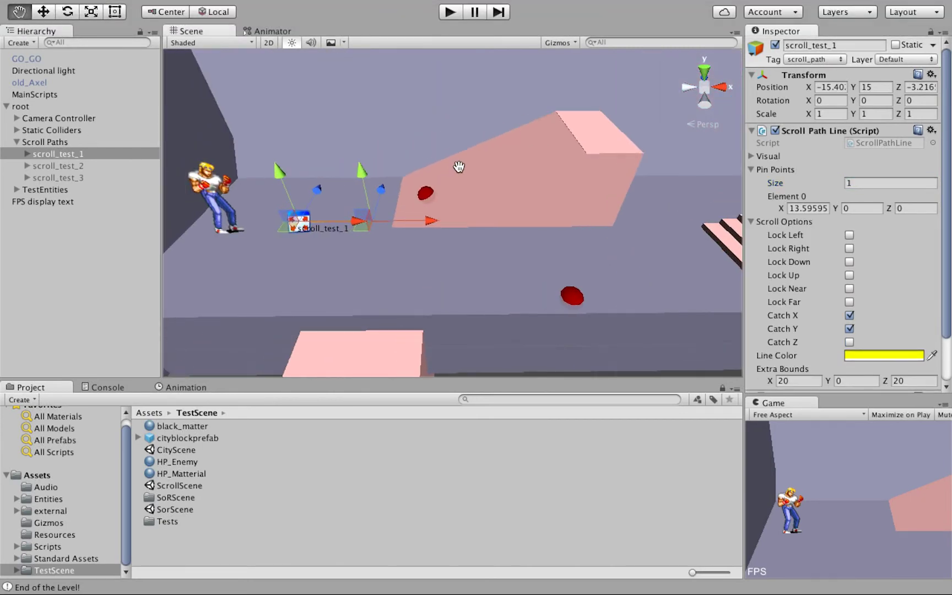
click(75, 165)
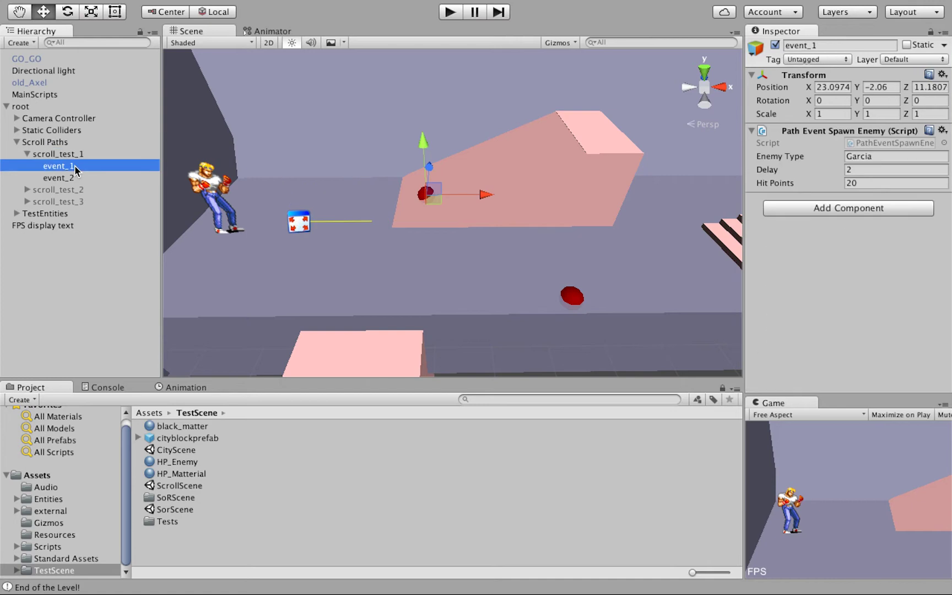
click(63, 181)
click(68, 168)
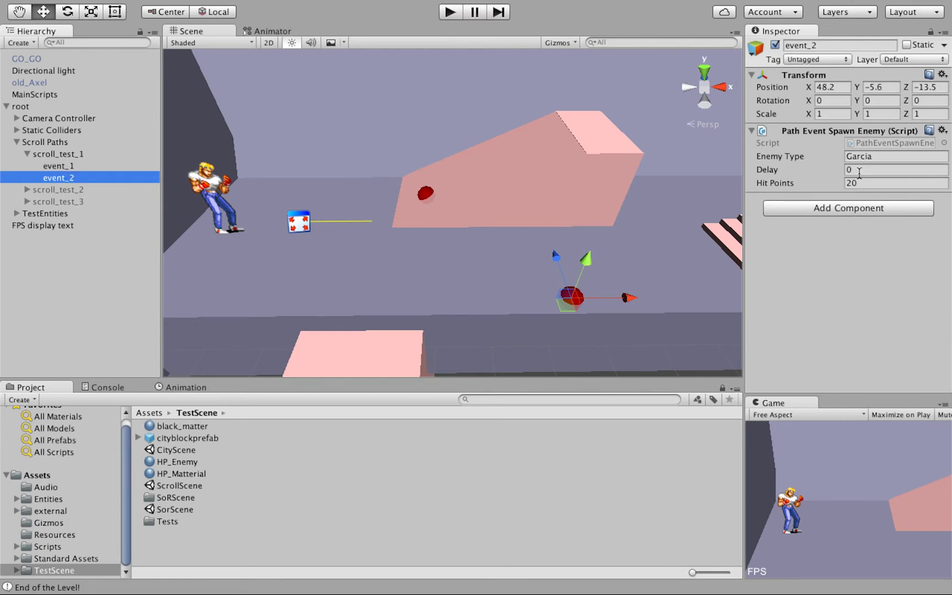
click(68, 166)
shift+click(77, 180)
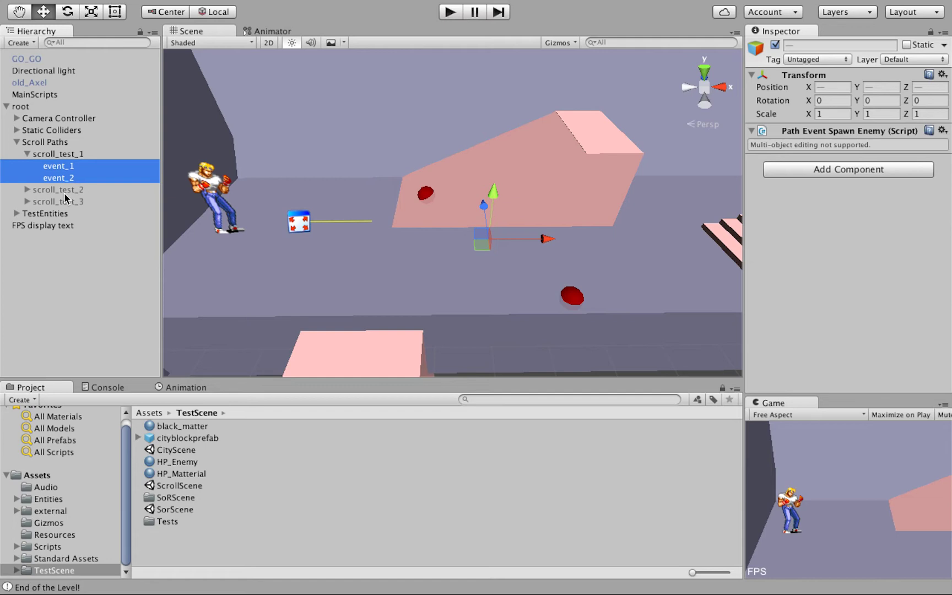
Restore the deleted event_3 parallel group with its child events under scroll_test_1
click(65, 192)
key(Up)
key(super+z)
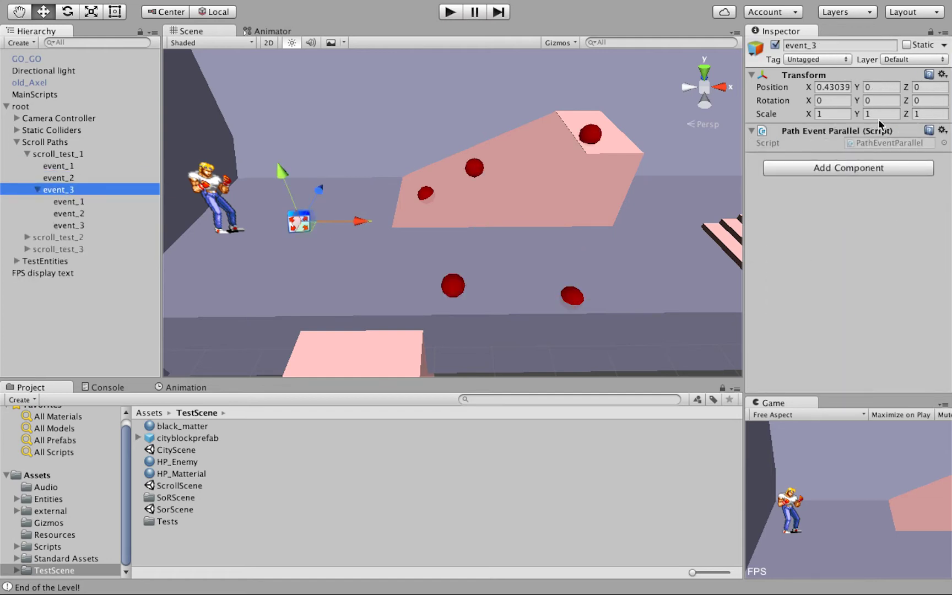
In the event_3 group, set the spawn delay of child event_2 to 0.5 and of child event_3 to 1
click(76, 201)
key(Down)
key(Down)
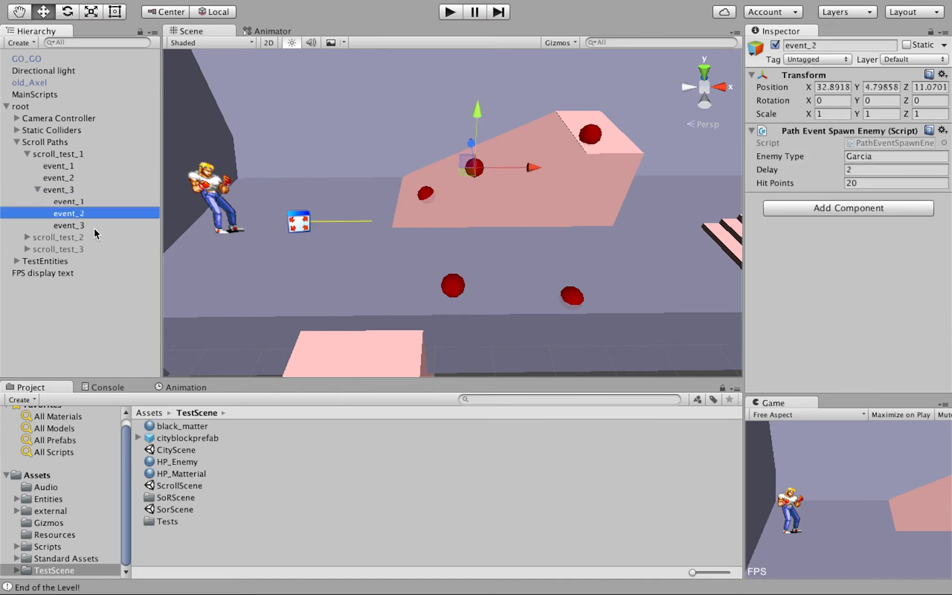
key(Up)
key(Up)
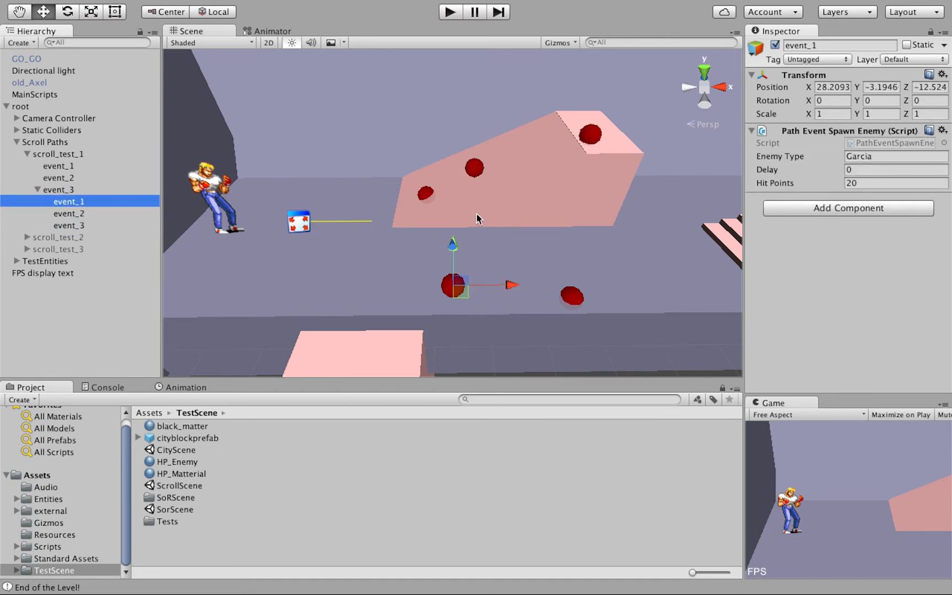
key(Down)
click(862, 170)
text(2)
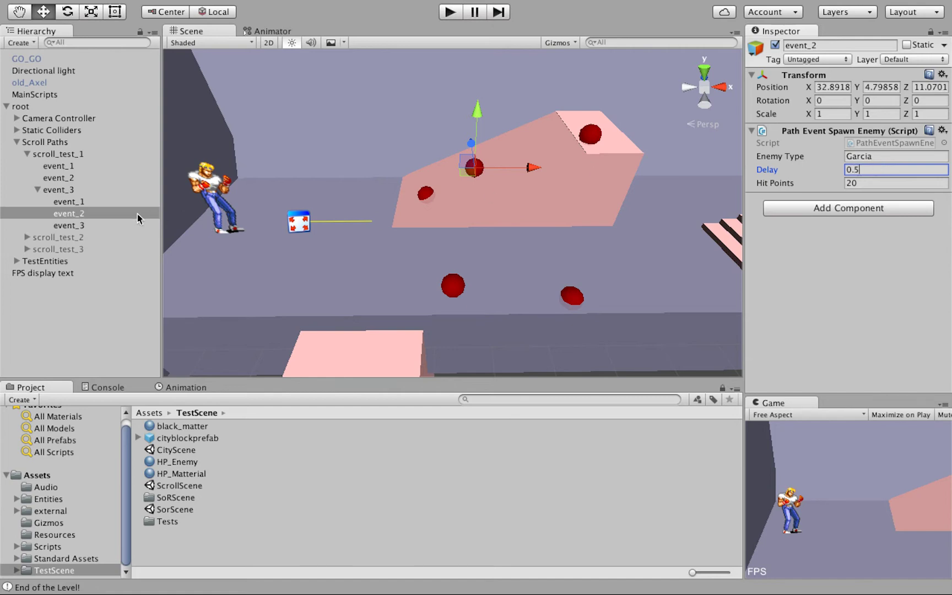
click(85, 226)
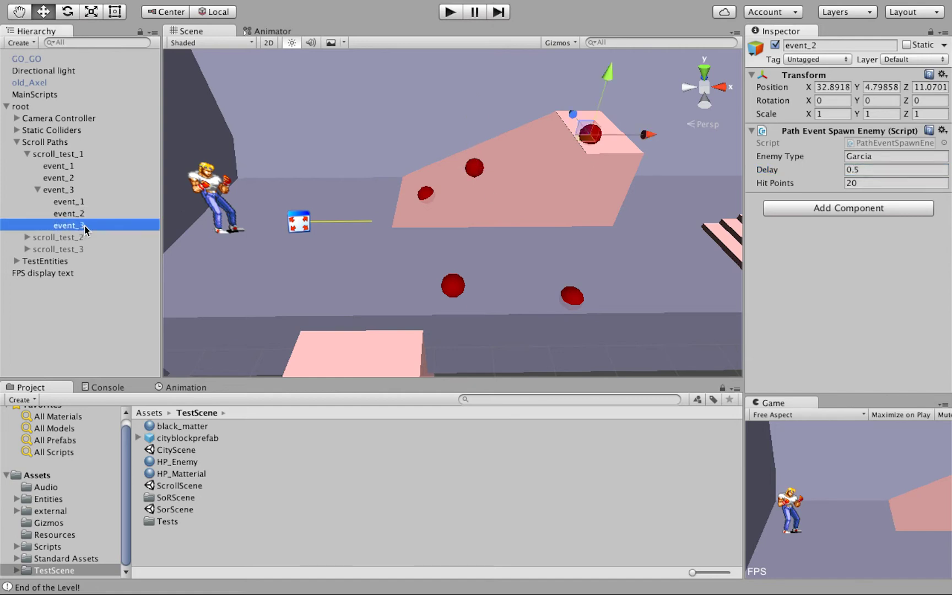
click(909, 173)
text(1)
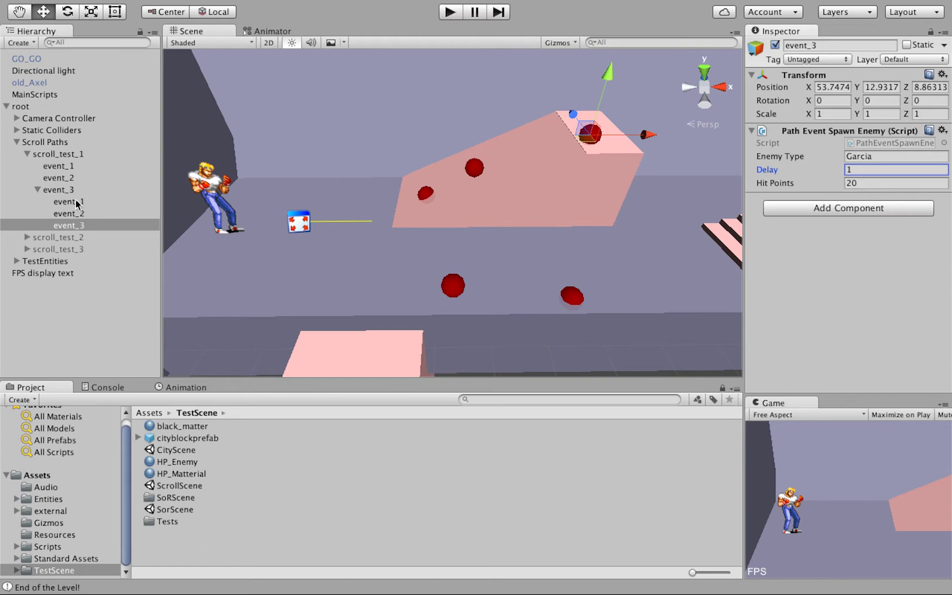
Examine the event_3 group together with its three child spawn events
click(74, 203)
shift+click(106, 232)
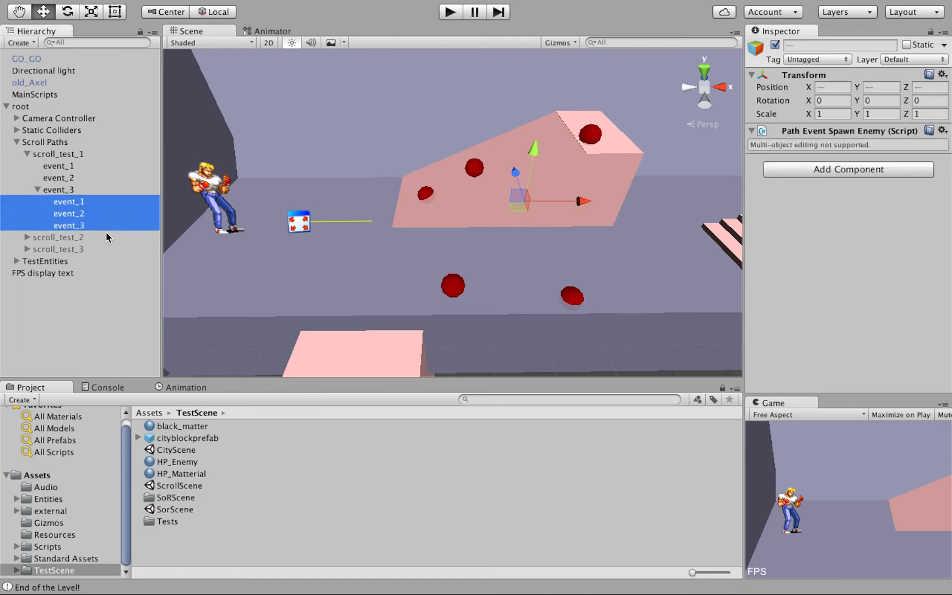
key(Up)
key(Up)
key(Up)
key(Down)
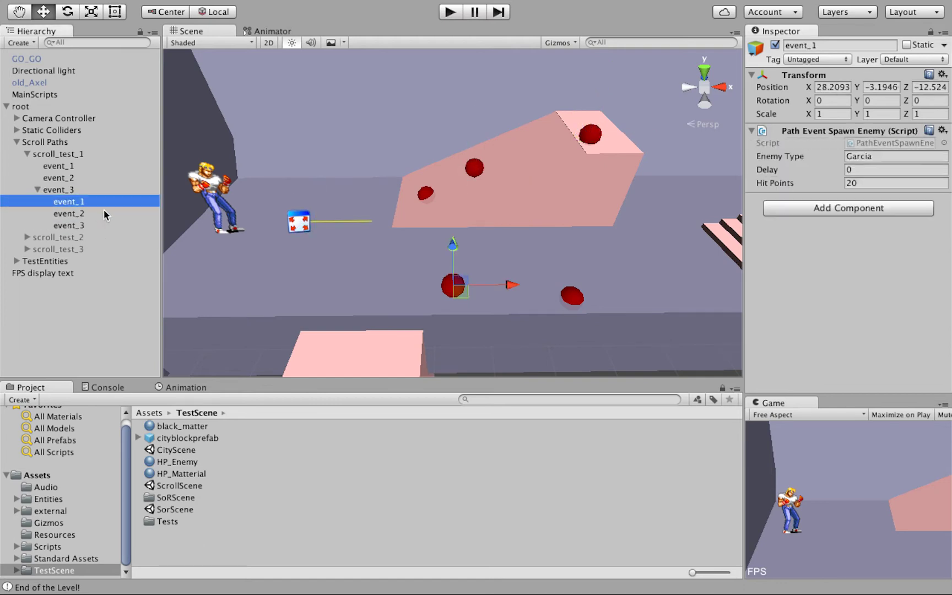
key(Up)
key(Down)
Move the group's child event_1 sphere onto the floor in front of the ramp, at about Y -5.3, Z -3.4
scroll(440, 219, up, 3)
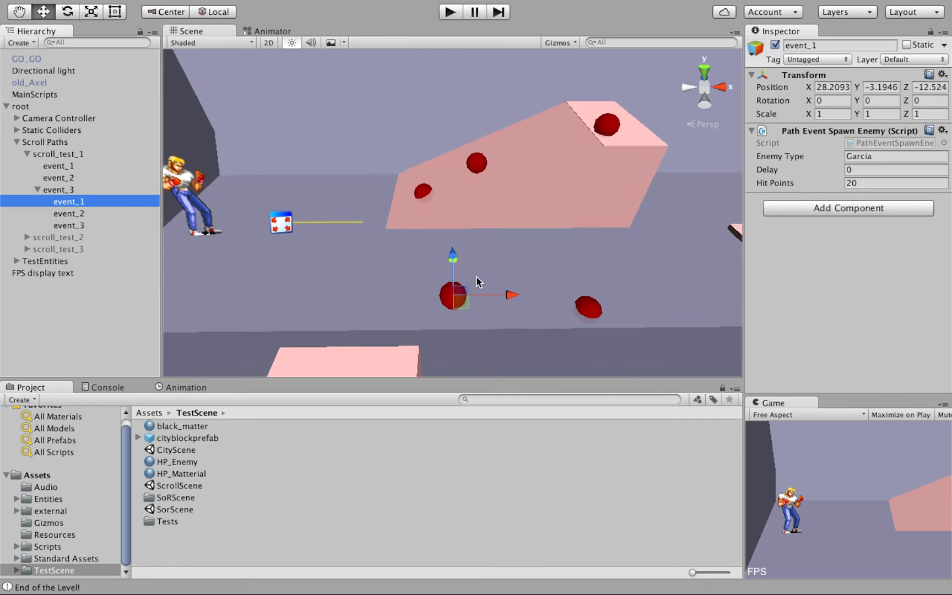
drag(454, 255, 453, 244)
alt+drag(453, 244, 485, 254)
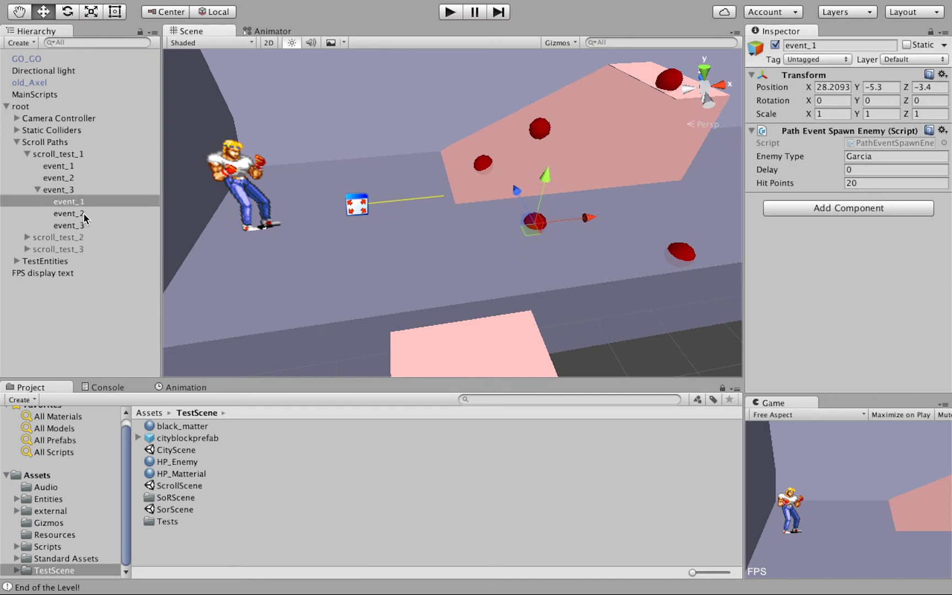
Move the group's child event_2 sphere off the ramp onto the floor, at about X 40.1, Y -5.6, Z -3.9
click(68, 213)
drag(539, 115, 616, 161)
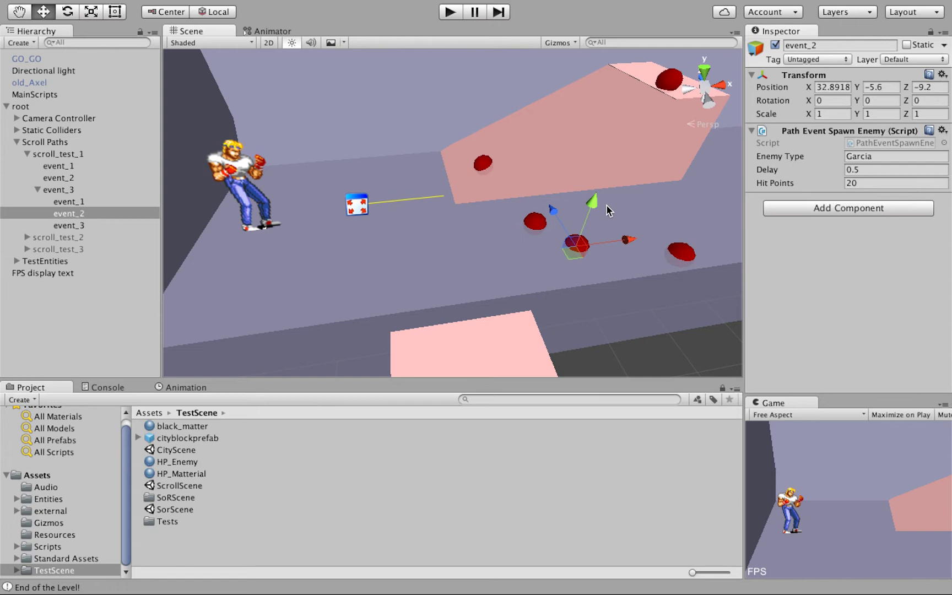
drag(631, 241, 663, 238)
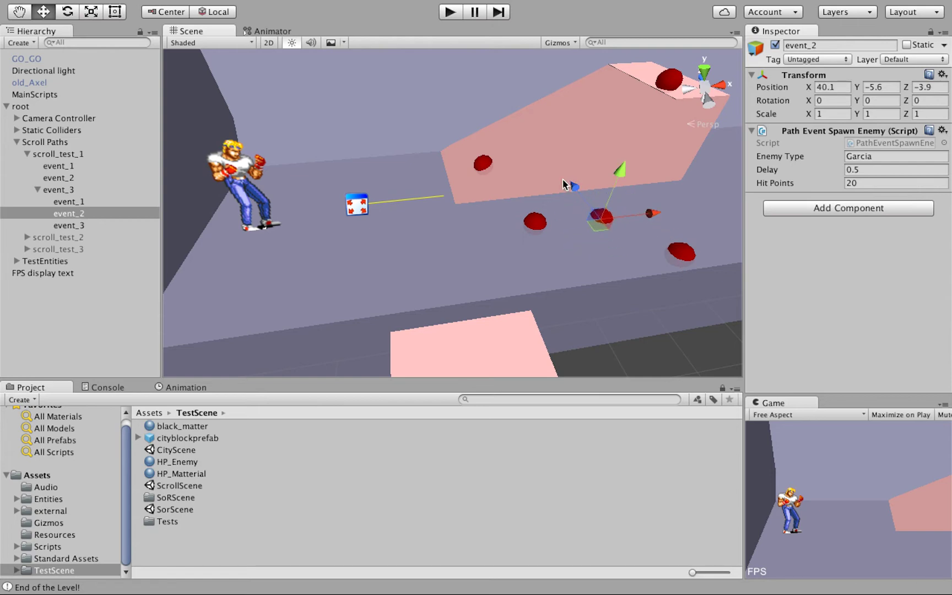
Move the group's child event_3 sphere from the ramp top down to the floor, at about Y -5.3, Z -2.4
click(77, 227)
key(f)
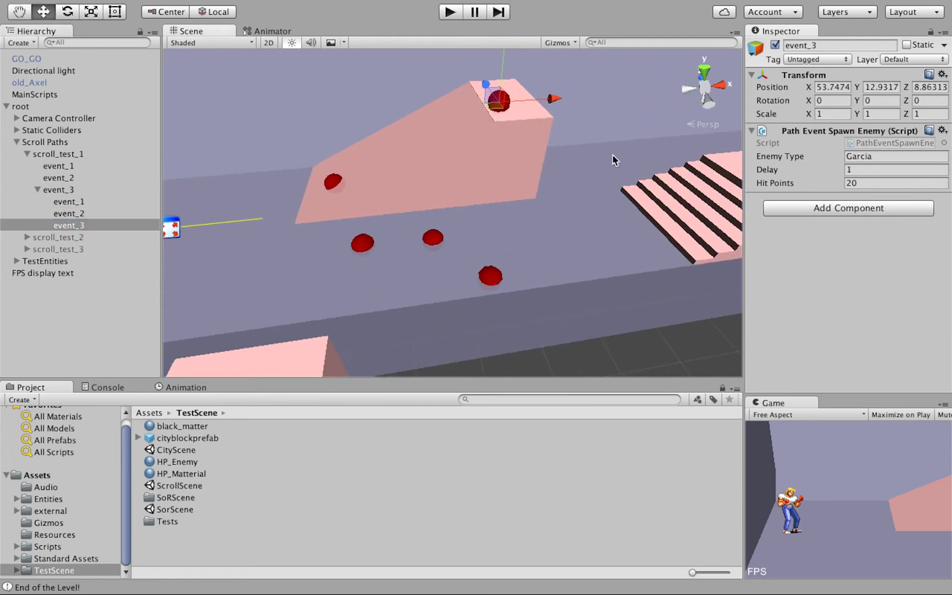
drag(560, 184, 520, 97)
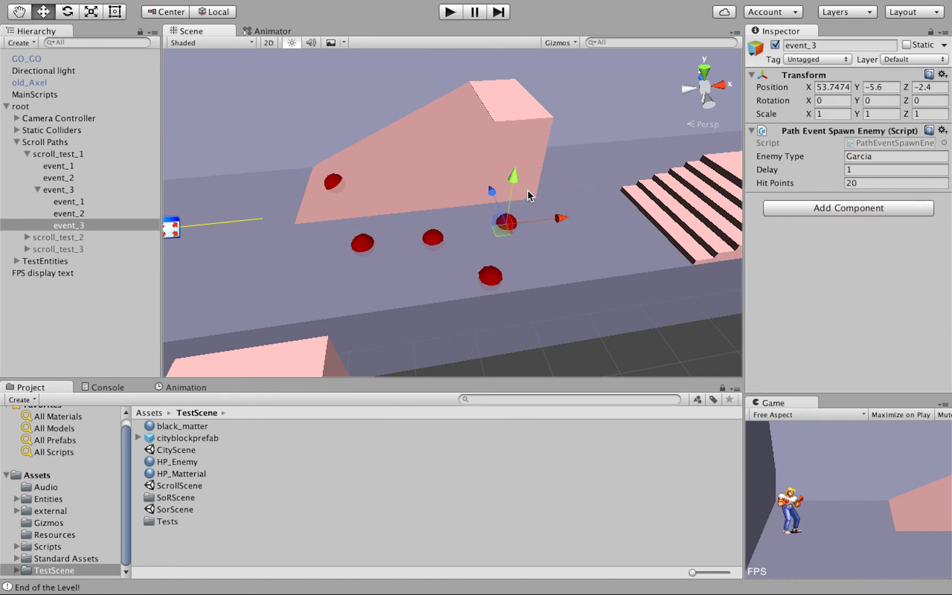
right_drag(596, 256, 523, 263)
scroll(522, 258, down, 3)
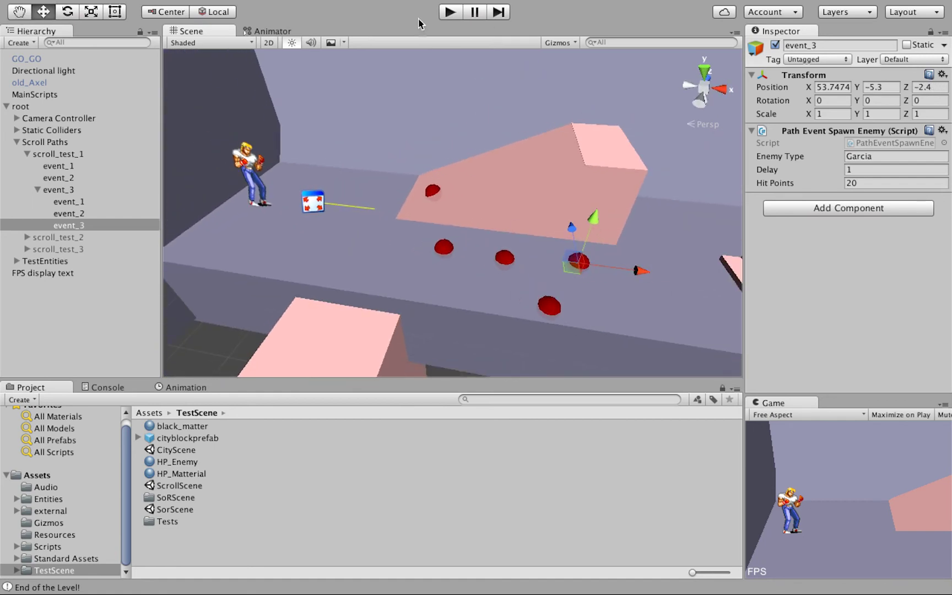
Run the scene and walk Axel toward the ramp, knocking down the first spawned Garcia
click(450, 12)
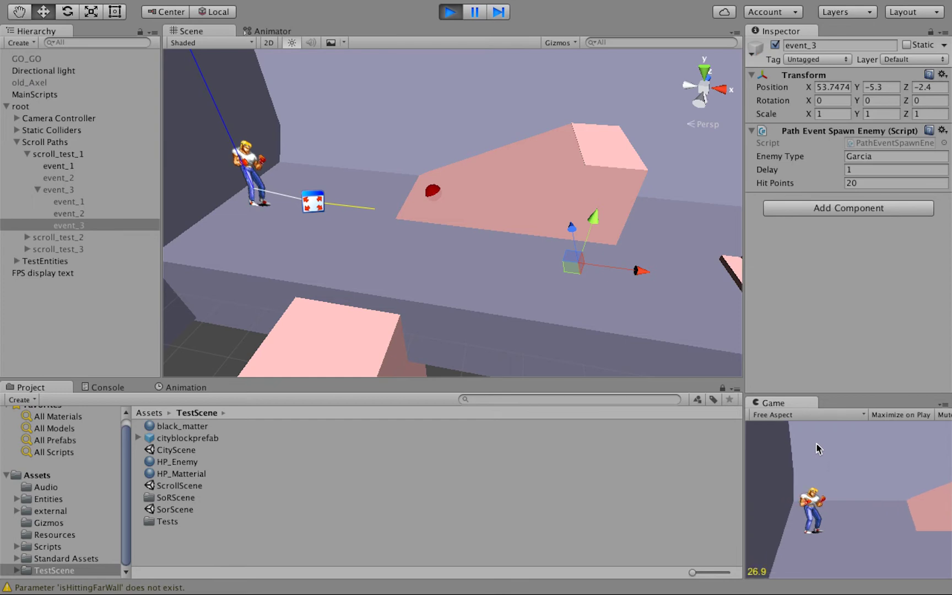
key(Right)
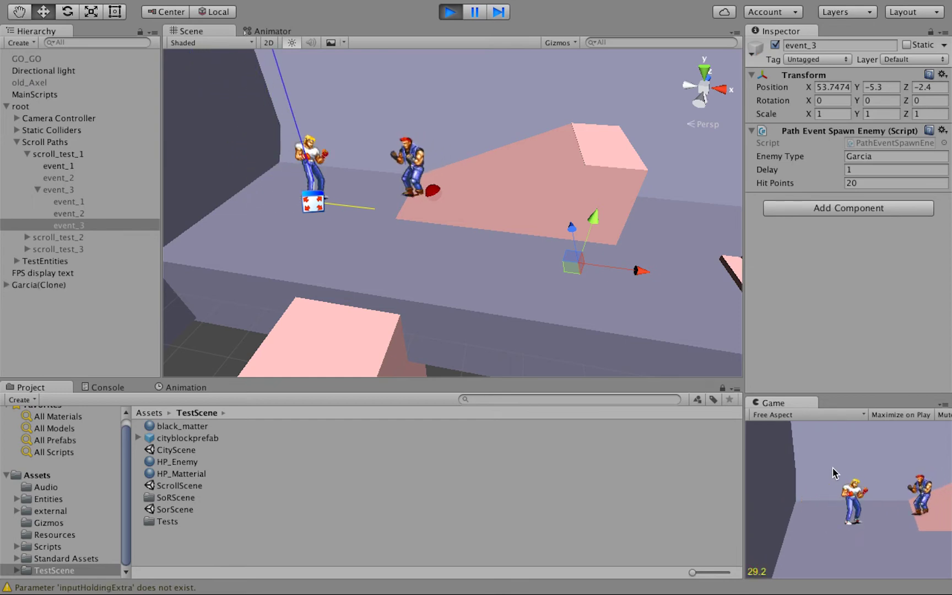
key(space)
key(Right)
key(Down)
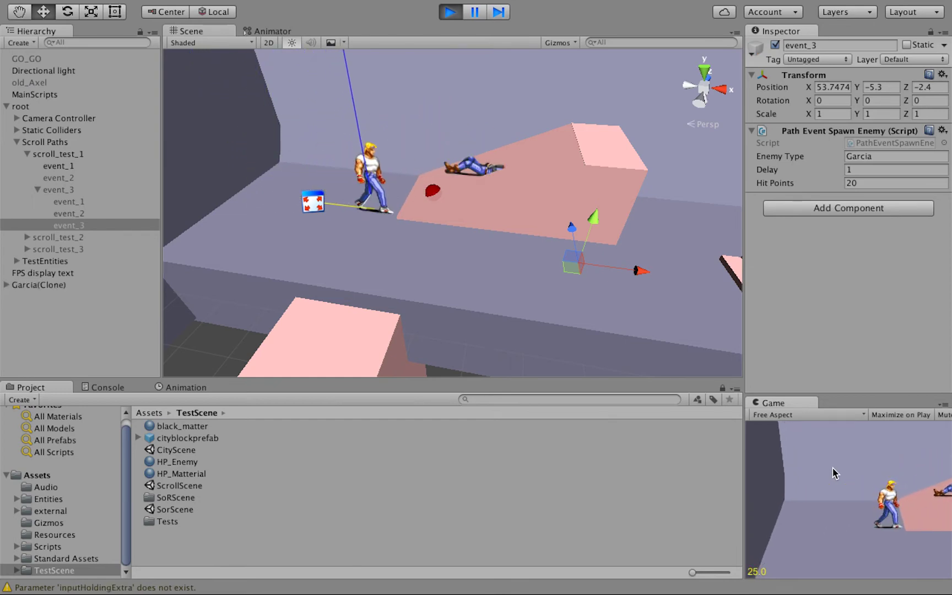
Lead Axel onto the floor in front of the ramp and knock down the second Garcia with punches
key(Right)
key(Down)
key(space)
key(space)
key(space)
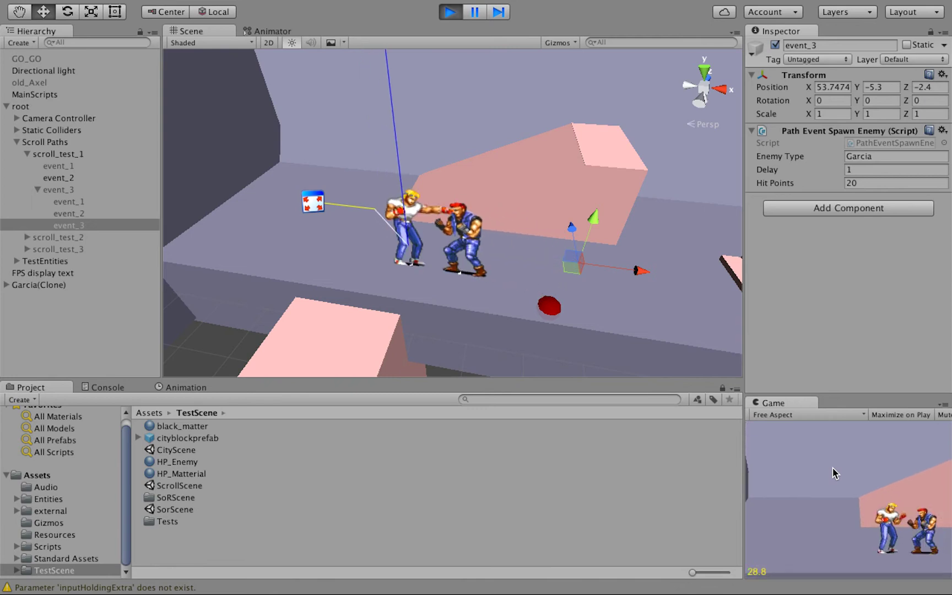
key(space)
key(Left)
key(Up)
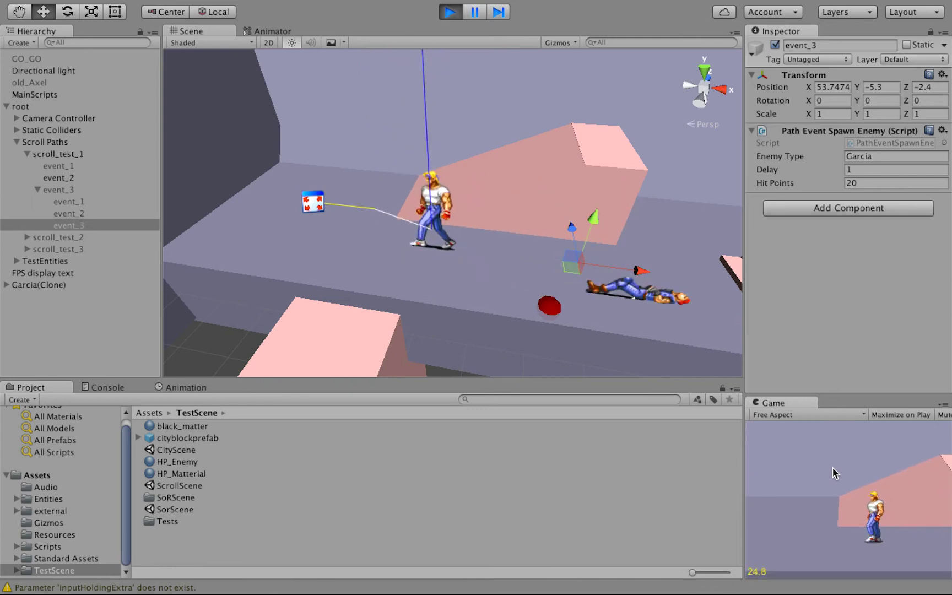
Fight the Garcias spawned together by the event_3 group around the ramp, and stop play mode
key(Right)
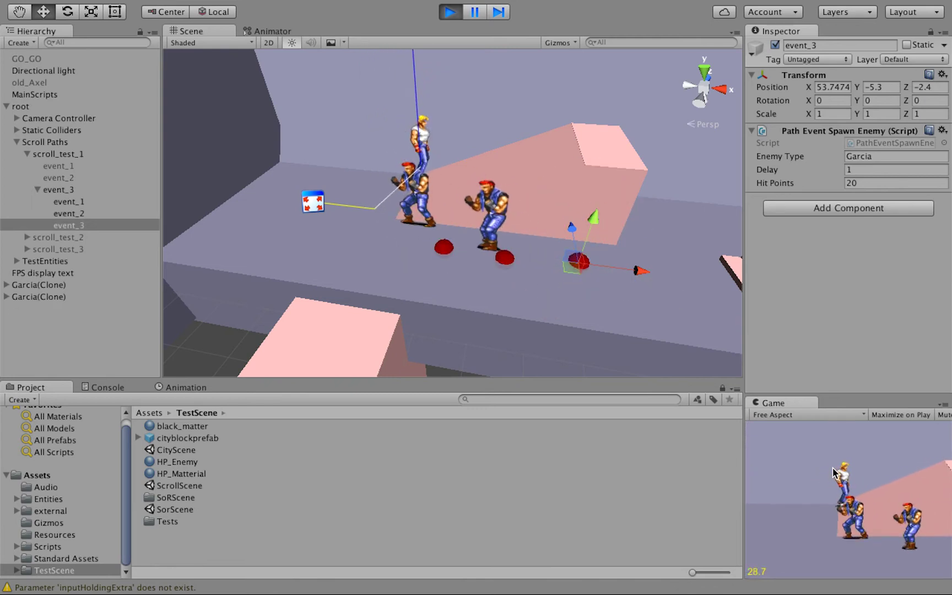
key(space)
key(Right)
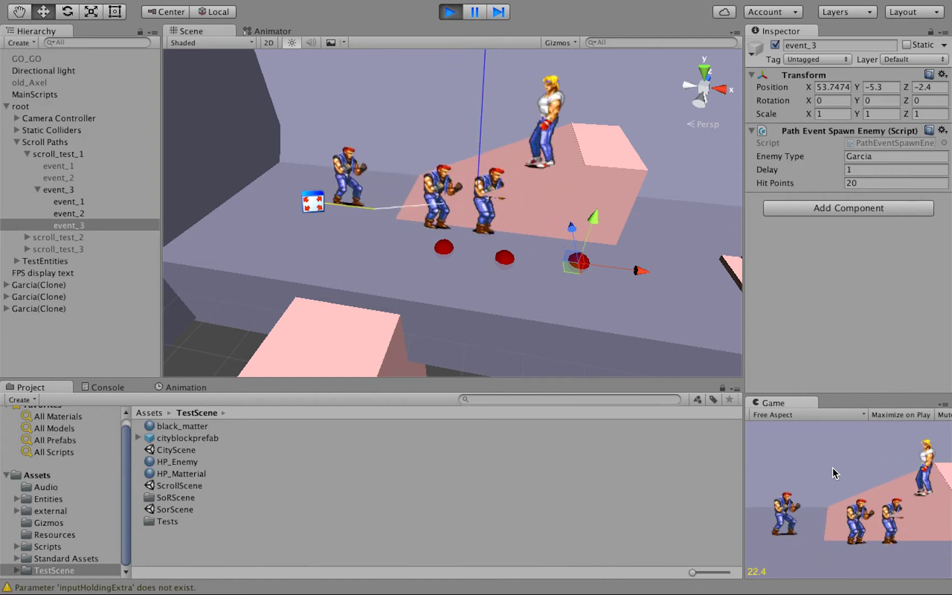
key(Left)
key(space)
key(space)
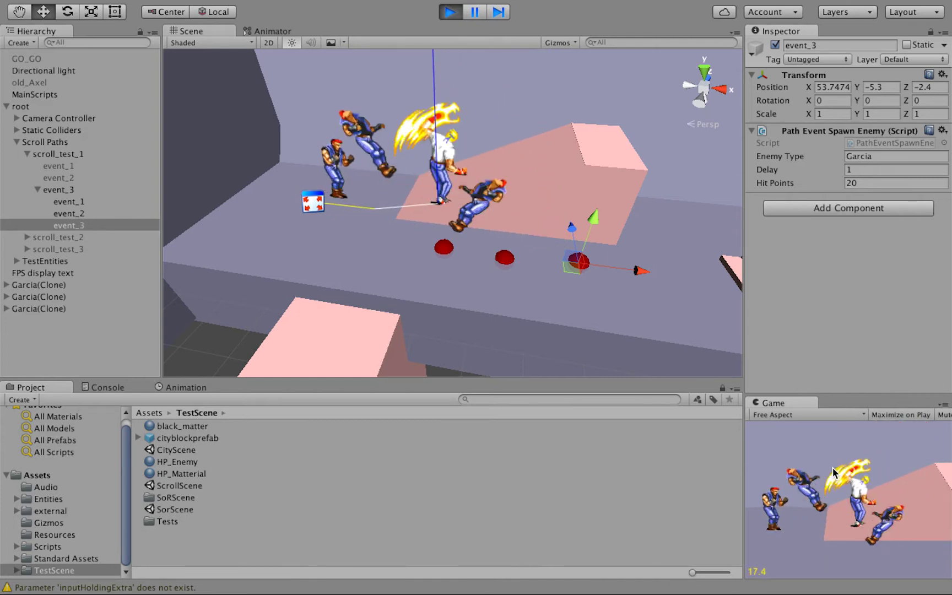
key(Down)
key(Right)
key(Right)
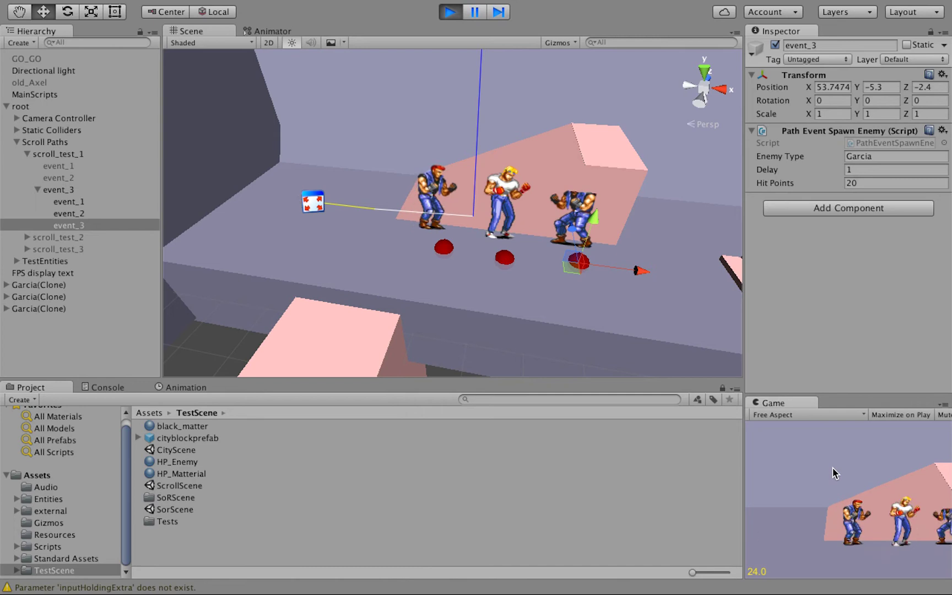
key(space)
key(space)
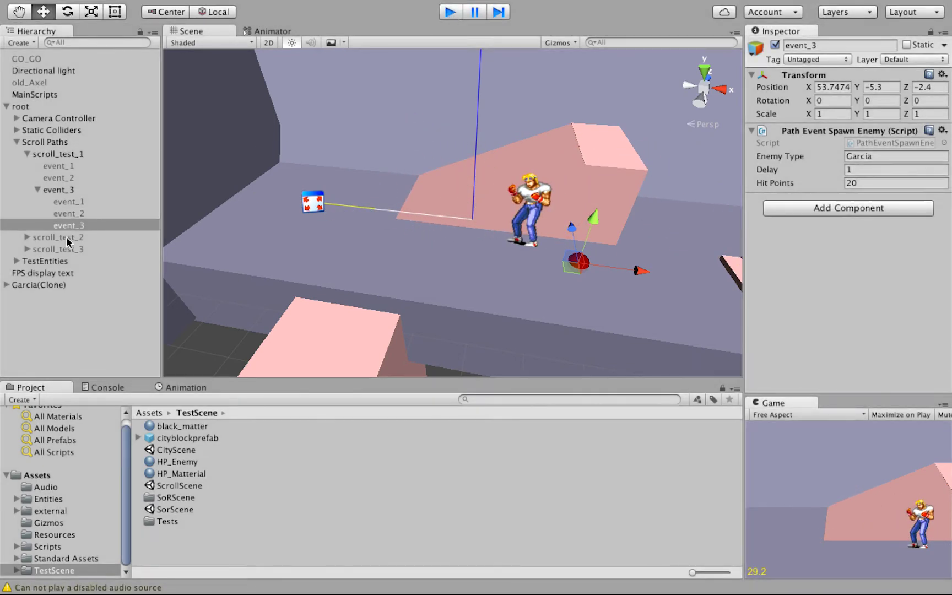
key(super+p)
Collapse scroll_test_1 and activate the scroll_test_2 and scroll_test_3 path objects together
click(64, 156)
key(Left)
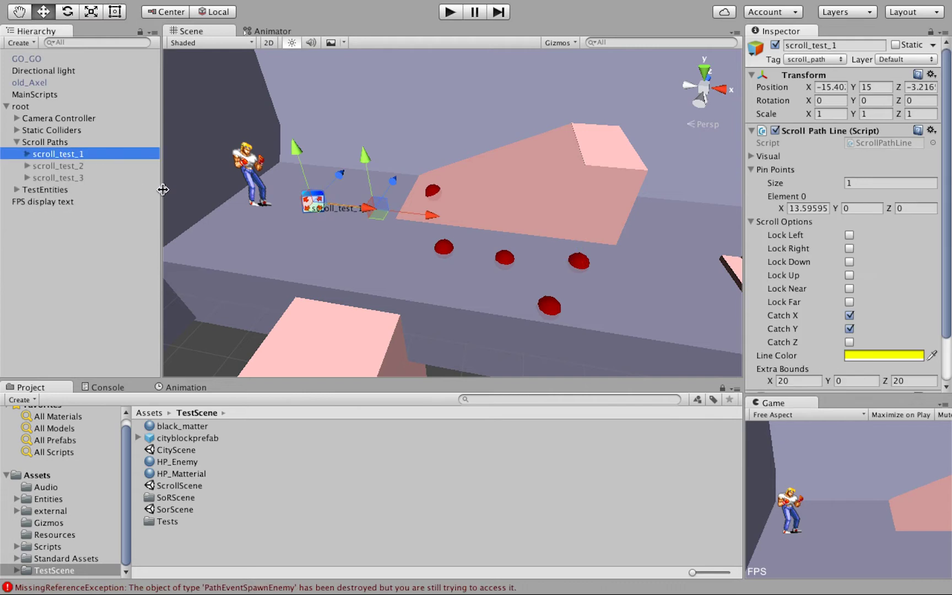
key(Down)
key(shift+Down)
click(775, 44)
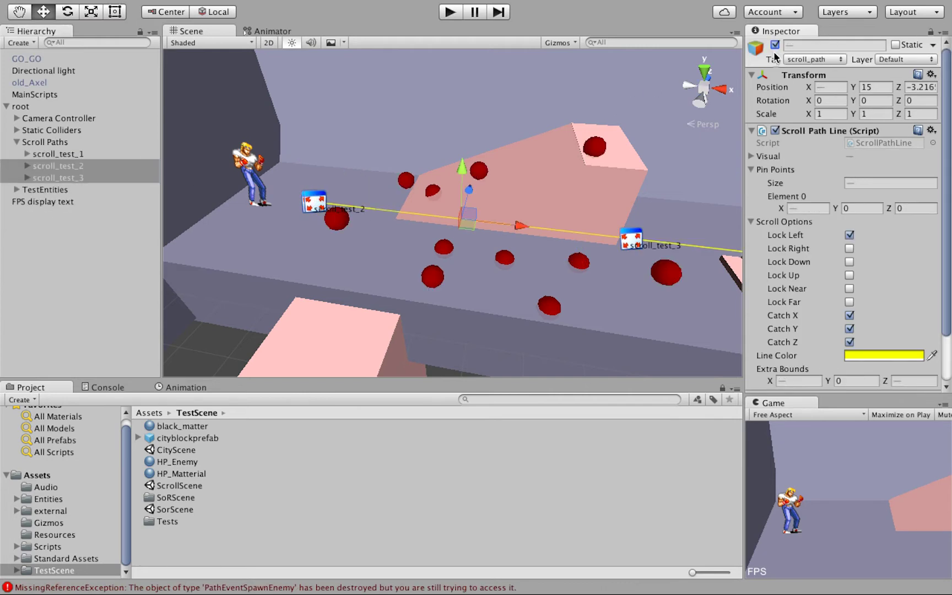
Expand scroll_test_2 and examine the Path Event Display Object settings of its first event
click(59, 153)
key(Down)
key(Right)
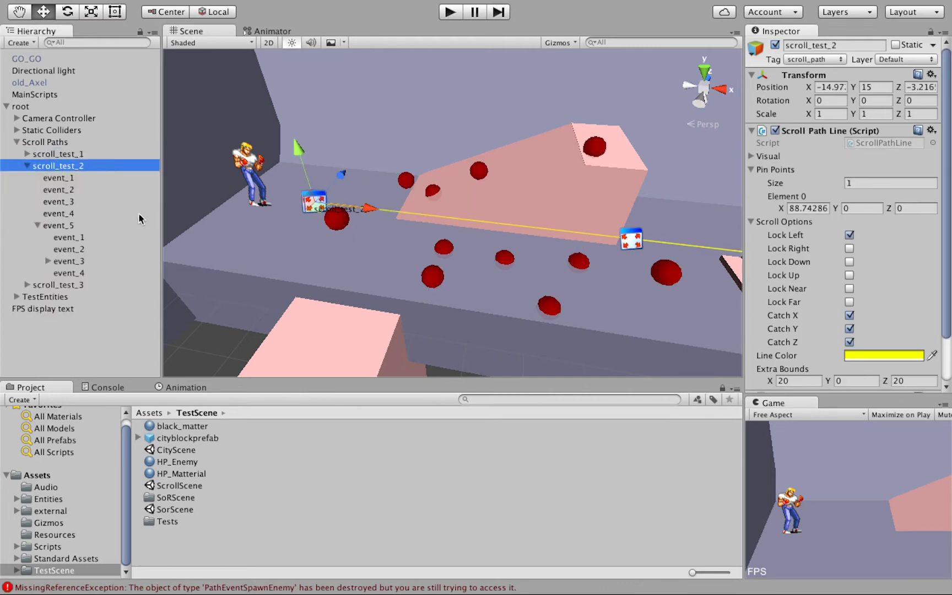
key(Down)
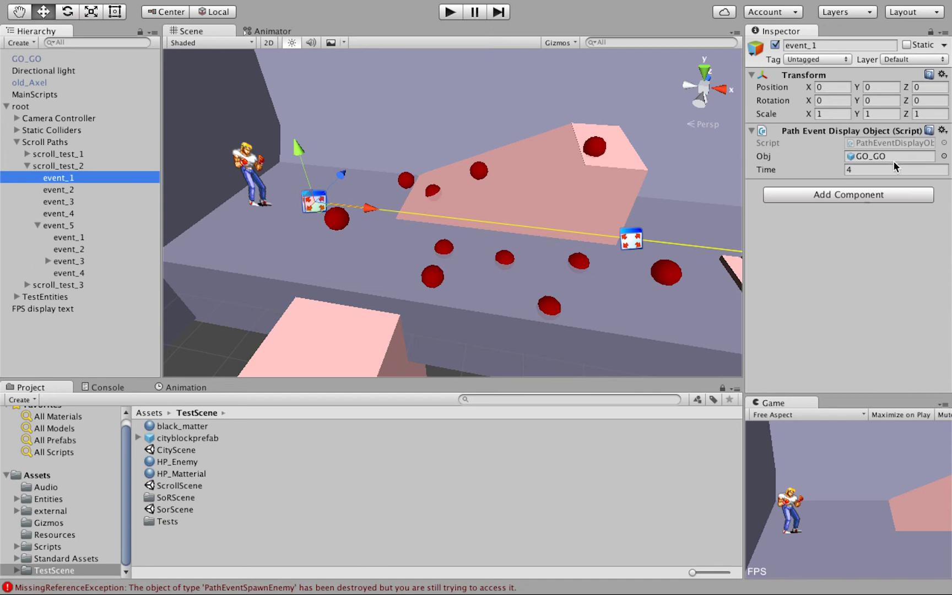
Dock the Game view beside the Animator view, run the scene and attack the first Garcia with Axel
drag(791, 408, 312, 22)
click(450, 11)
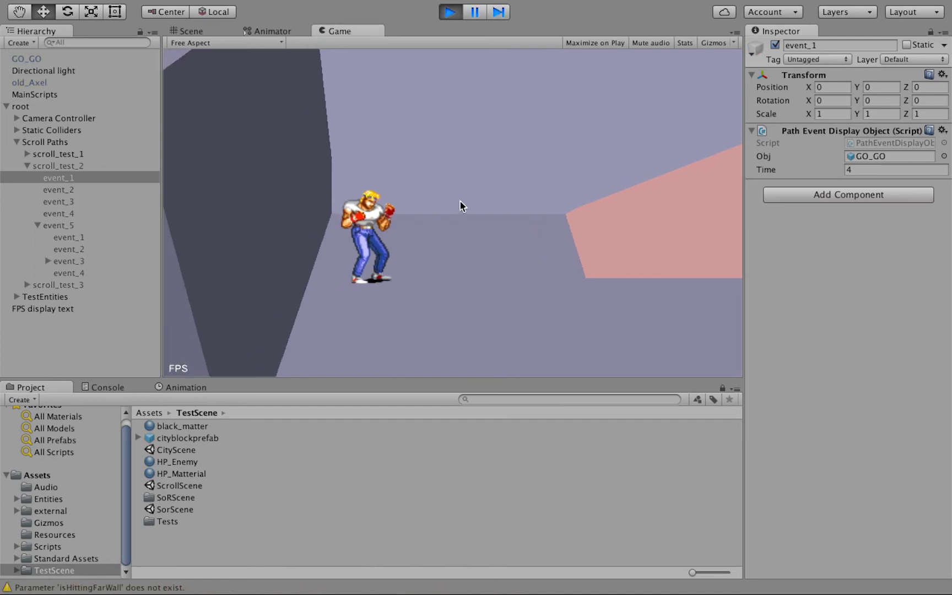
key(Right)
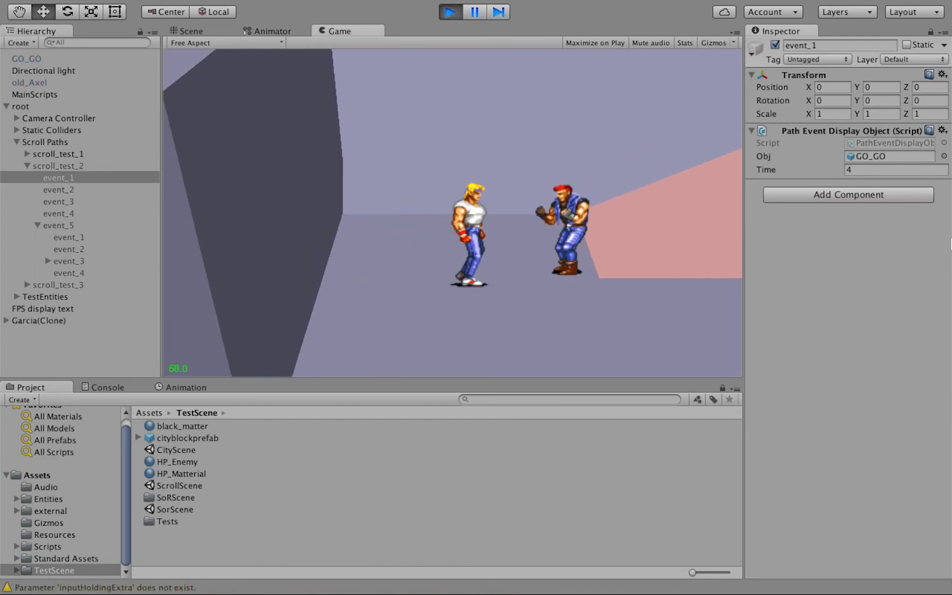
key(z)
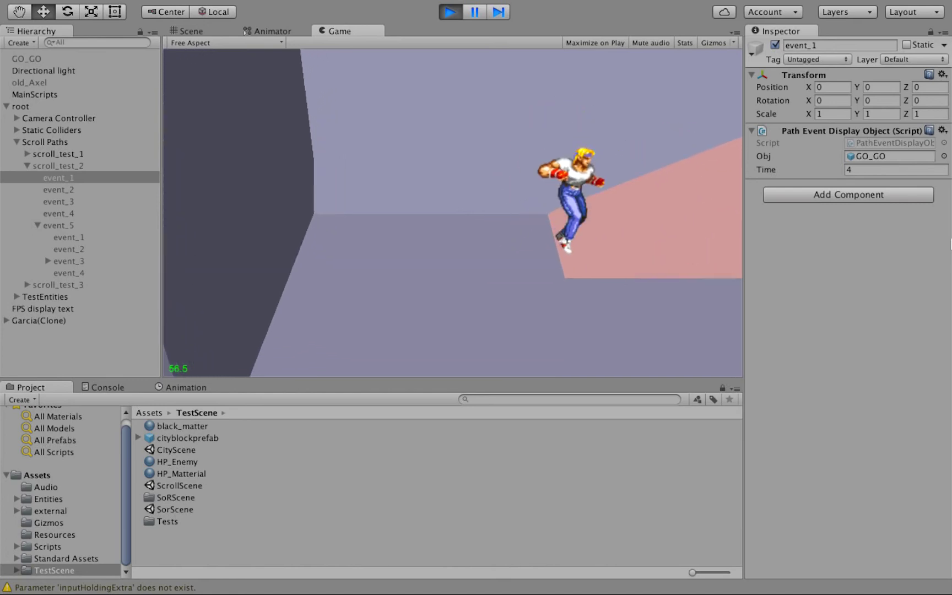